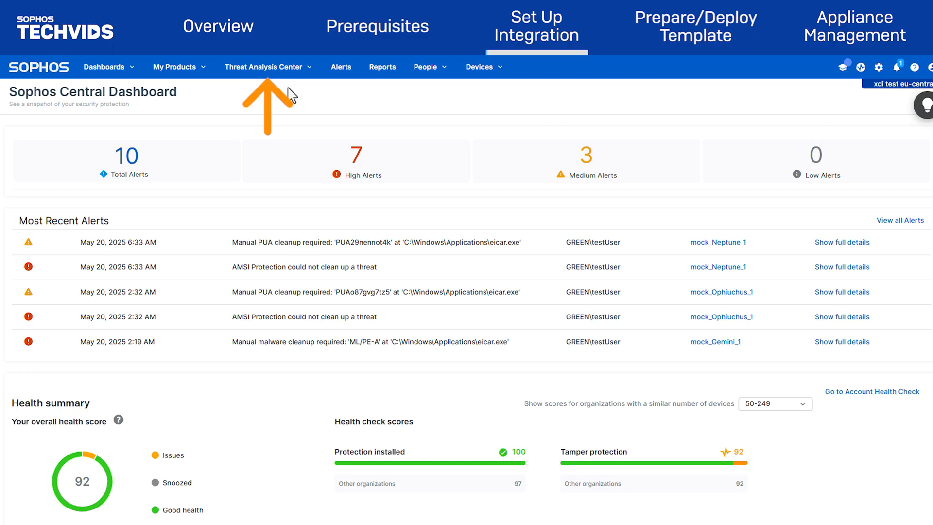
Open Sophos NDR in the Threat Analysis Center's integrations Marketplace and start adding a new configuration
{"action": "left_click", "coordinate": [291, 69]}
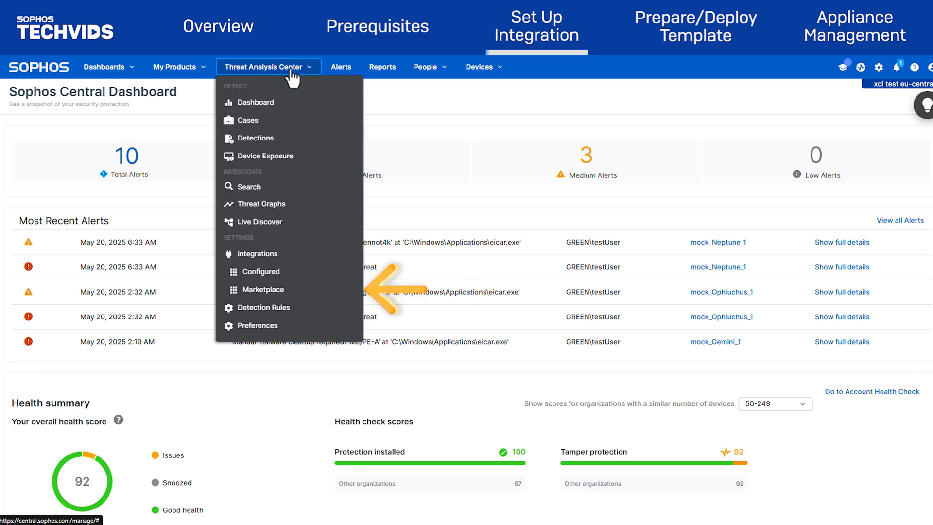
{"action": "left_click", "coordinate": [289, 291]}
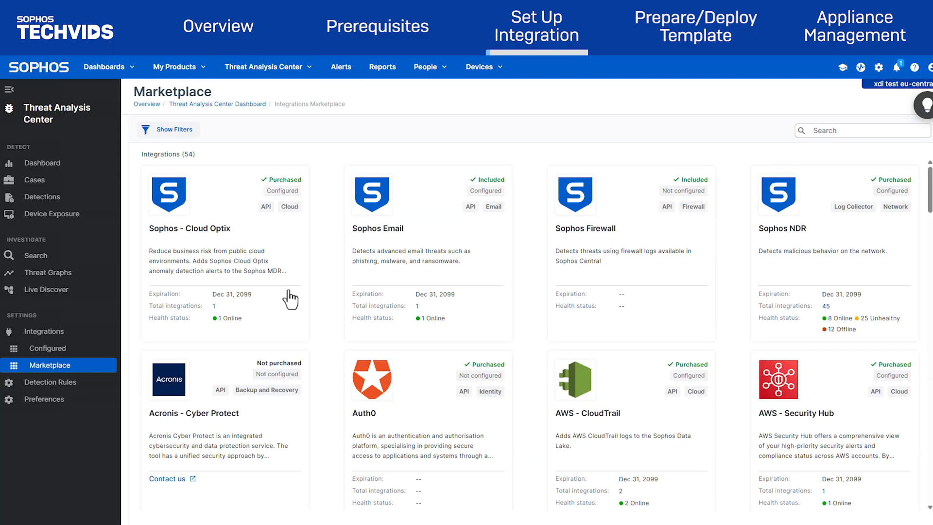
{"action": "left_click", "coordinate": [834, 251]}
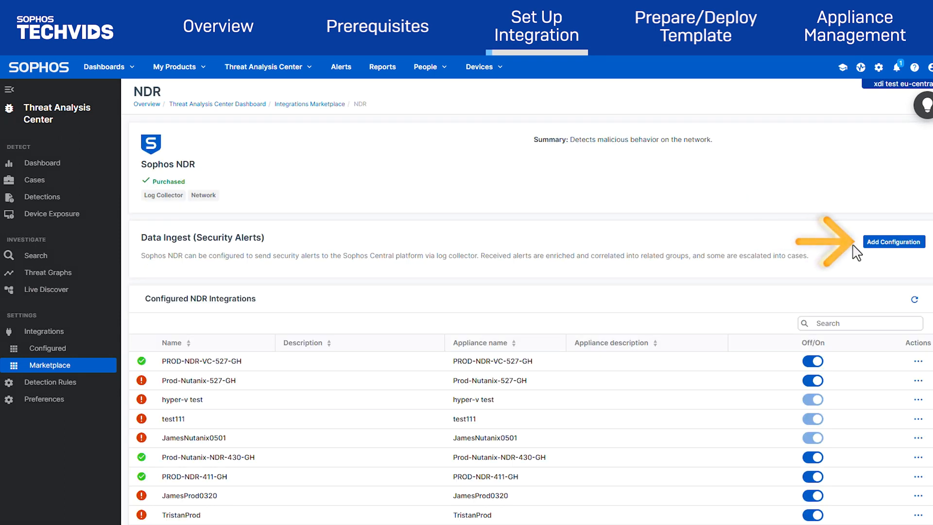
{"action": "left_click", "coordinate": [878, 248]}
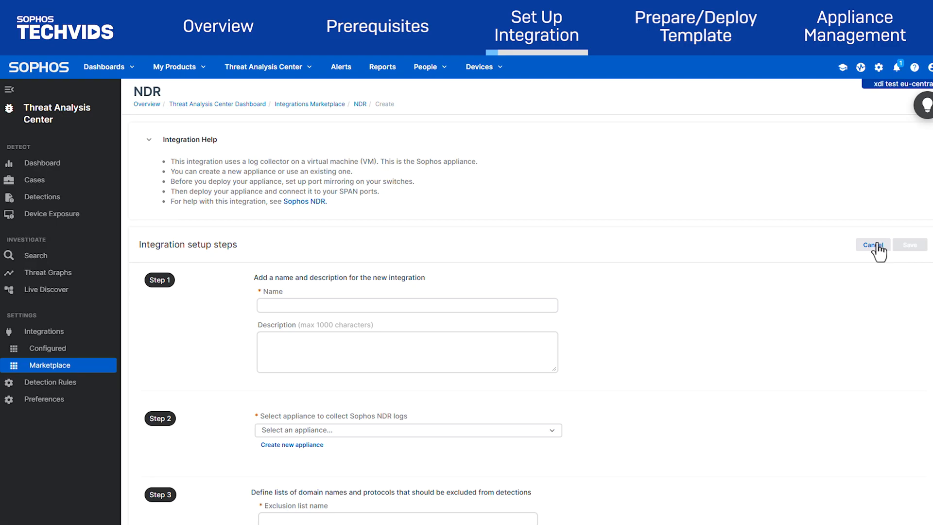
Name the integration NdrDemoAws0530, copy that name, and describe the integration as "this is a test appliance"
{"action": "left_click", "coordinate": [528, 304]}
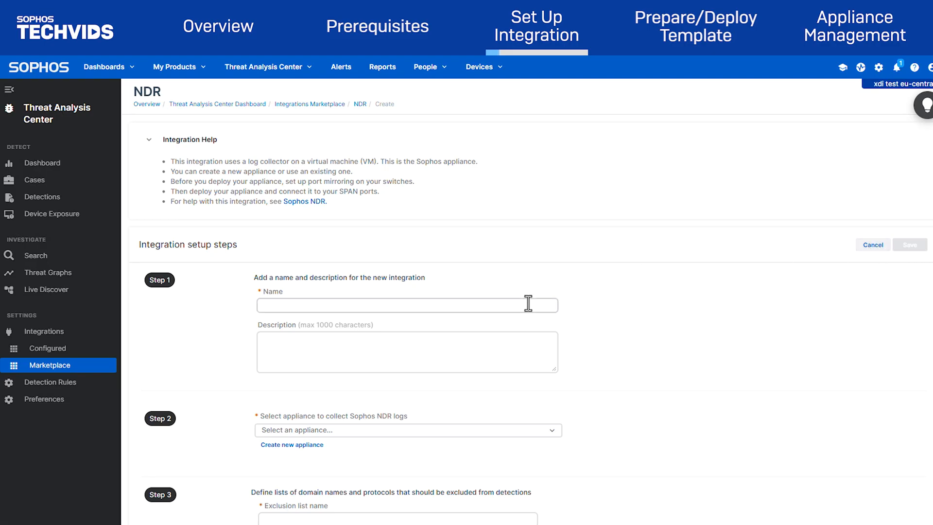
{"action": "type", "text": "NdrDemoAws0530"}
{"action": "key", "text": "ctrl+a"}
{"action": "key", "text": "ctrl+c"}
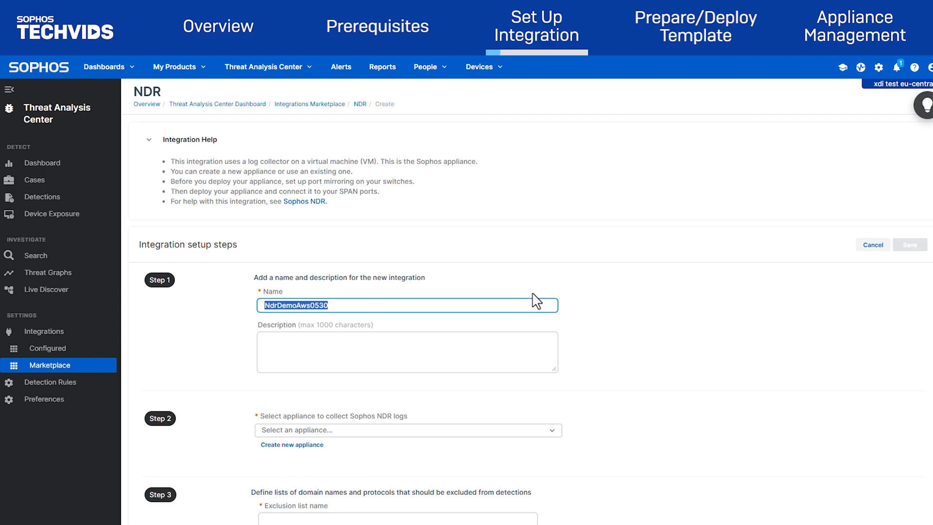
{"action": "left_click", "coordinate": [576, 329]}
{"action": "left_click", "coordinate": [506, 348]}
{"action": "type", "text": "this is a test appliance"}
Create a new appliance for the integration named NdrDemoAws0530 with the description "this is test appliance"
{"action": "scroll", "coordinate": [635, 381], "scroll_direction": "down", "scroll_amount": 2}
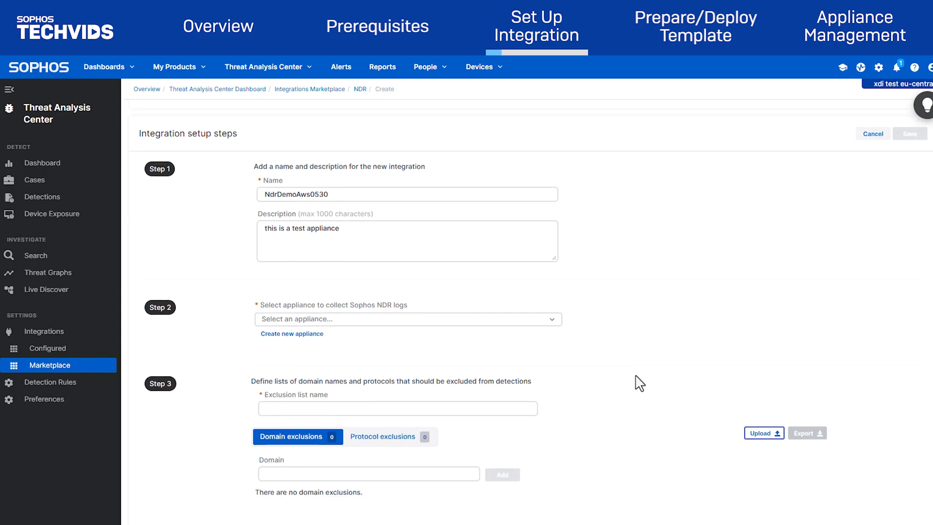
{"action": "left_click", "coordinate": [282, 330]}
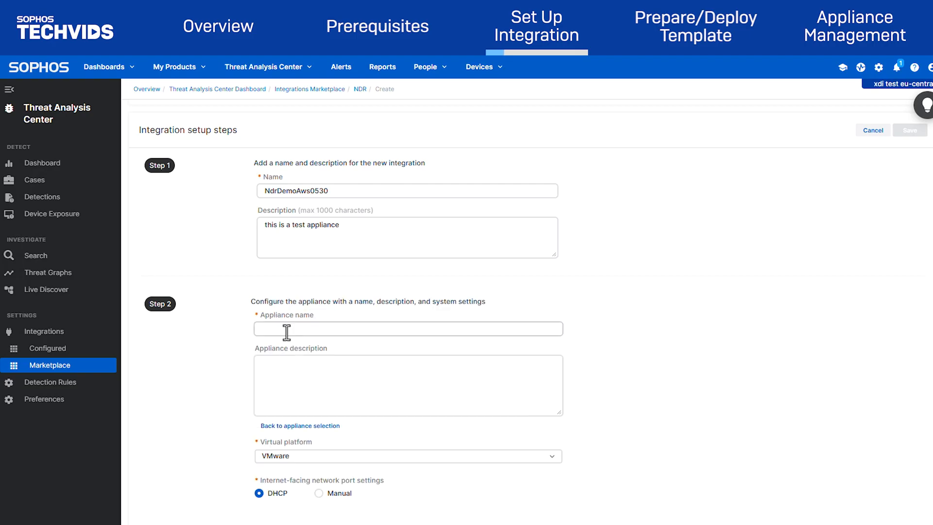
{"action": "left_click", "coordinate": [287, 329]}
{"action": "key", "text": "ctrl+v"}
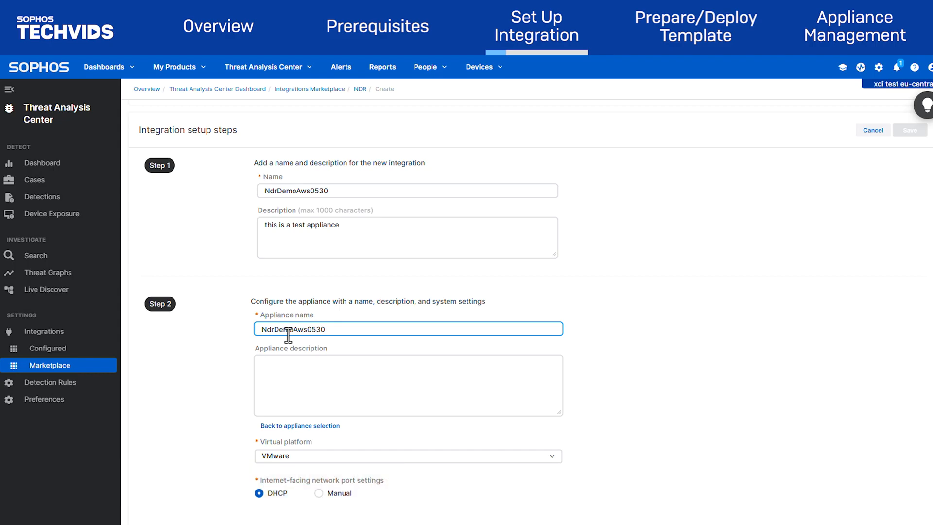
{"action": "left_click", "coordinate": [323, 374]}
{"action": "type", "text": "this is test appliance"}
{"action": "left_click", "coordinate": [574, 385]}
Set the new appliance's virtual platform to AWS
{"action": "scroll", "coordinate": [574, 385], "scroll_direction": "down", "scroll_amount": 2}
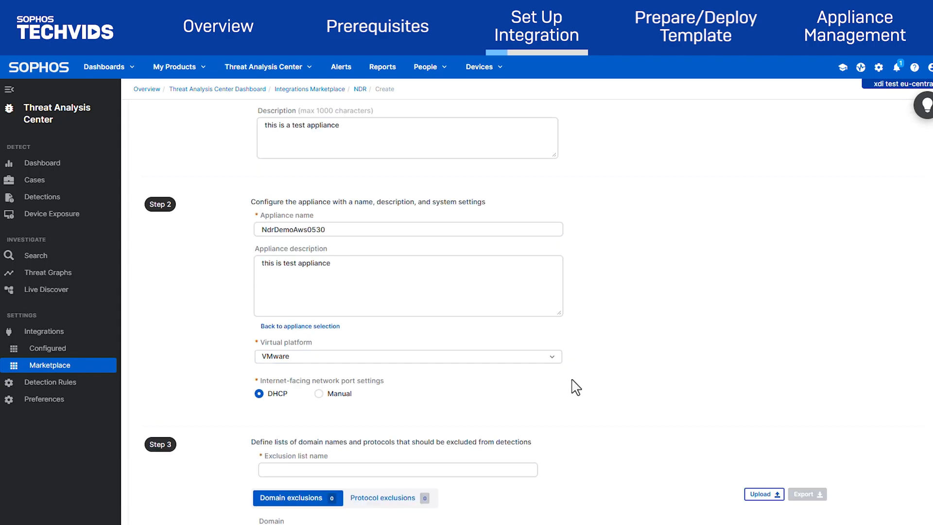
{"action": "left_click", "coordinate": [545, 363]}
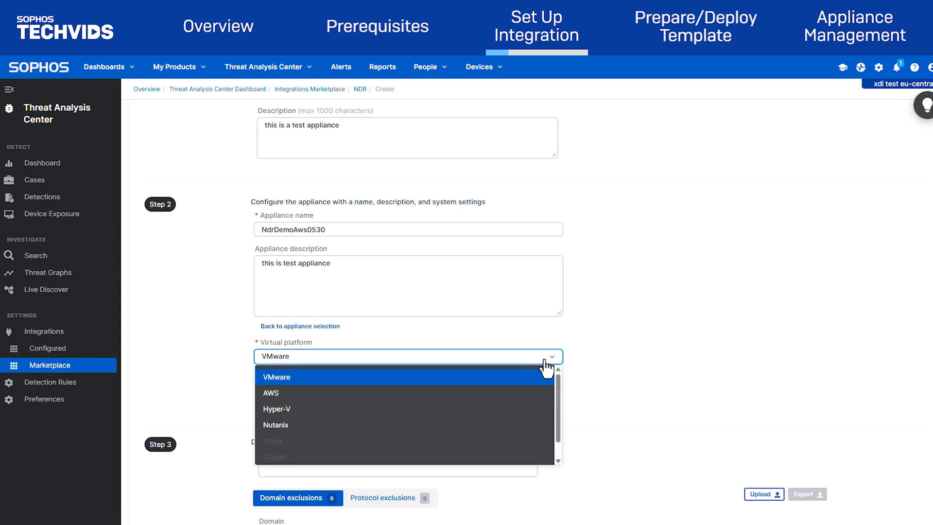
{"action": "left_click", "coordinate": [510, 400]}
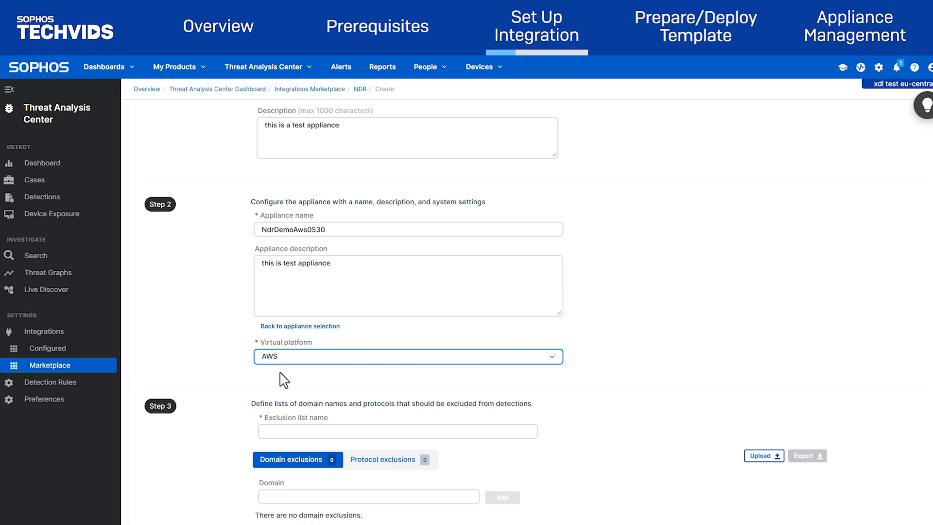
Name the exclusion list NdrDemoAws0530_list
{"action": "left_click", "coordinate": [366, 432]}
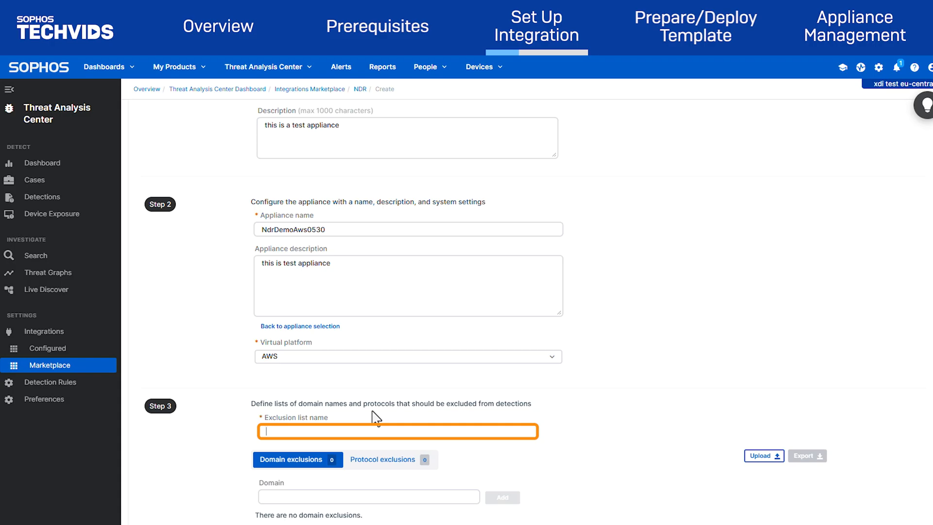
{"action": "key", "text": "ctrl+v"}
{"action": "type", "text": "_"}
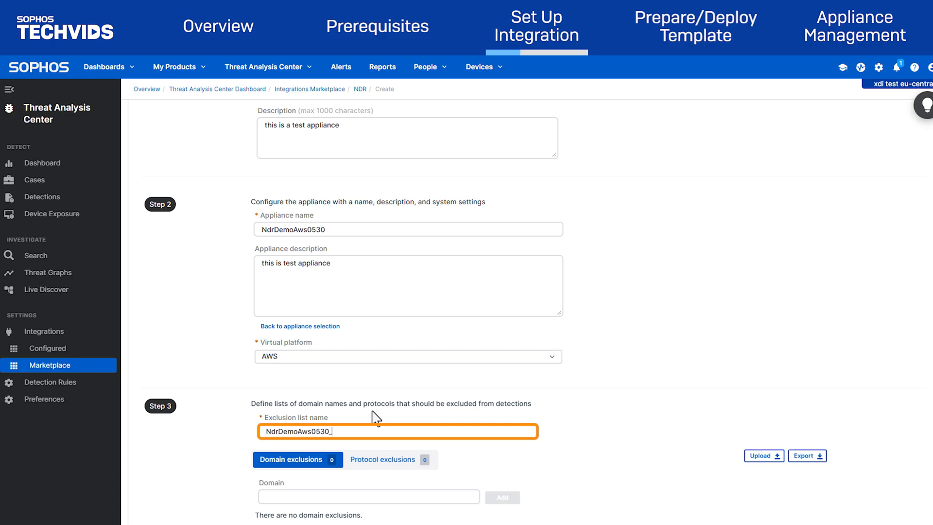
{"action": "type", "text": "list"}
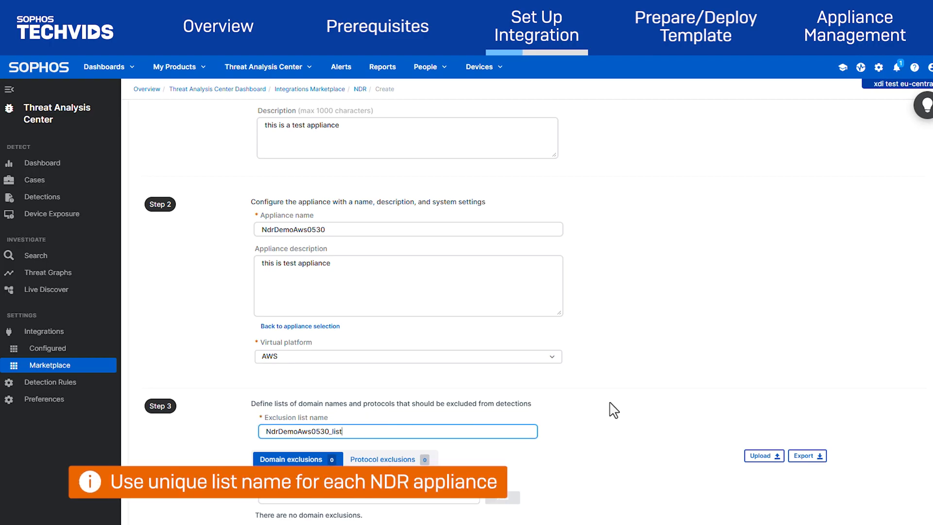
Add sophos.com to the domain exclusions of the exclusion list
{"action": "scroll", "coordinate": [614, 410], "scroll_direction": "down", "scroll_amount": 2}
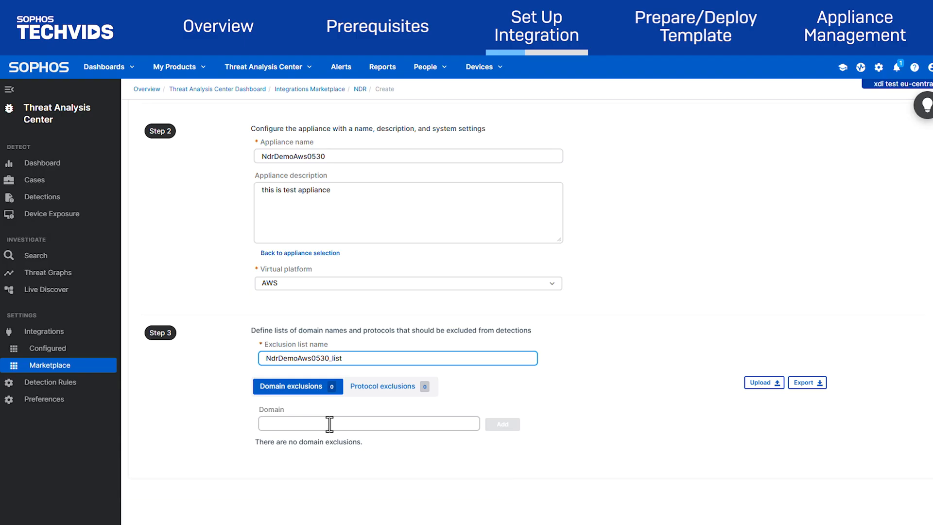
{"action": "left_click", "coordinate": [329, 424]}
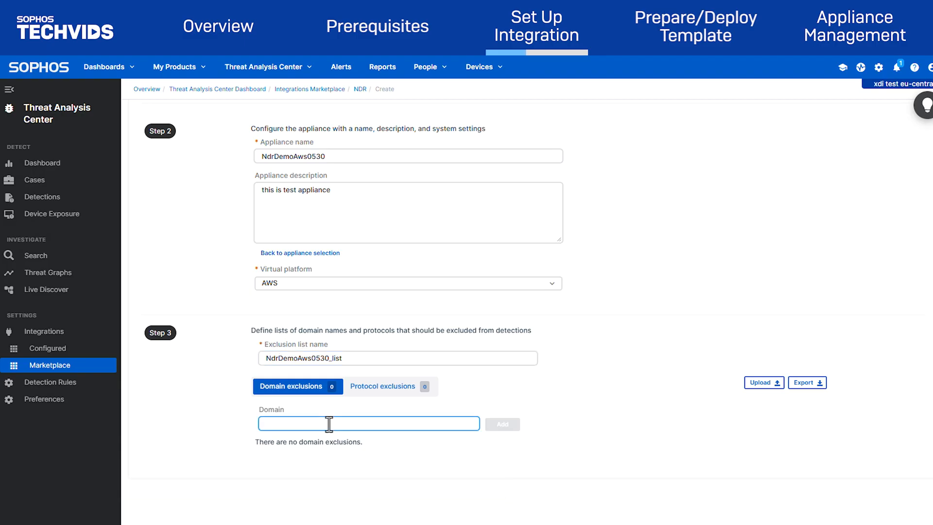
{"action": "type", "text": "sophos.com"}
{"action": "left_click", "coordinate": [502, 424]}
Add the MDNS protocol to the protocol exclusions of the exclusion list
{"action": "left_click", "coordinate": [393, 399]}
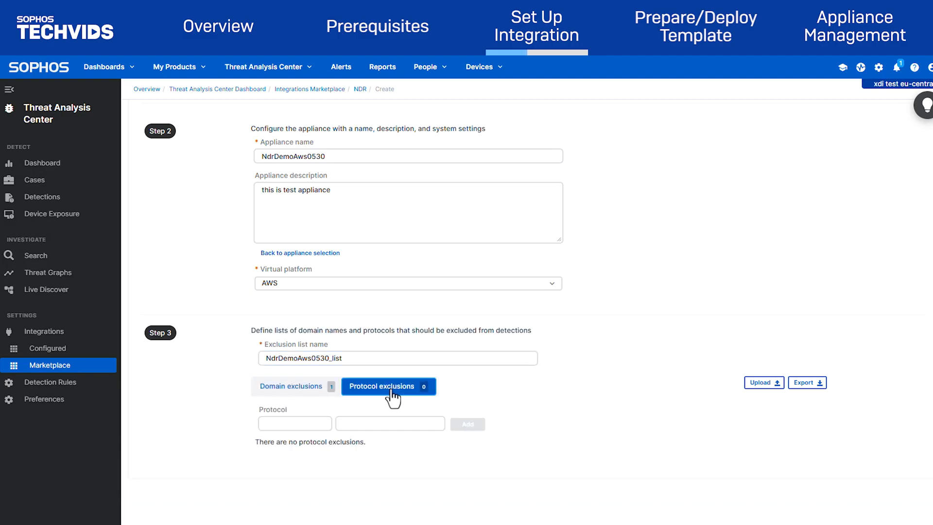
{"action": "left_click", "coordinate": [321, 423]}
{"action": "type", "text": "MDNS"}
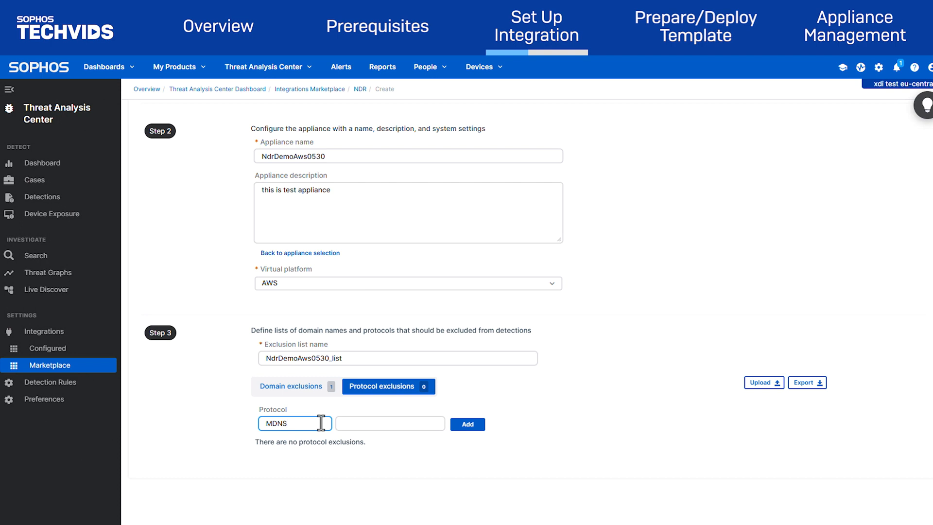
{"action": "left_click", "coordinate": [468, 425]}
Review the domain exclusions and save the NDR integration setup
{"action": "left_click", "coordinate": [301, 389]}
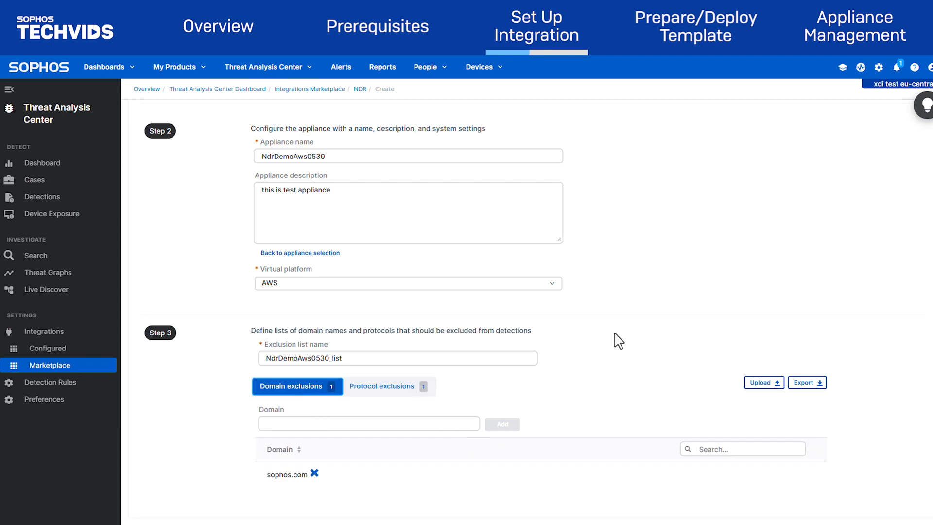
{"action": "scroll", "coordinate": [616, 340], "scroll_direction": "up", "scroll_amount": 7}
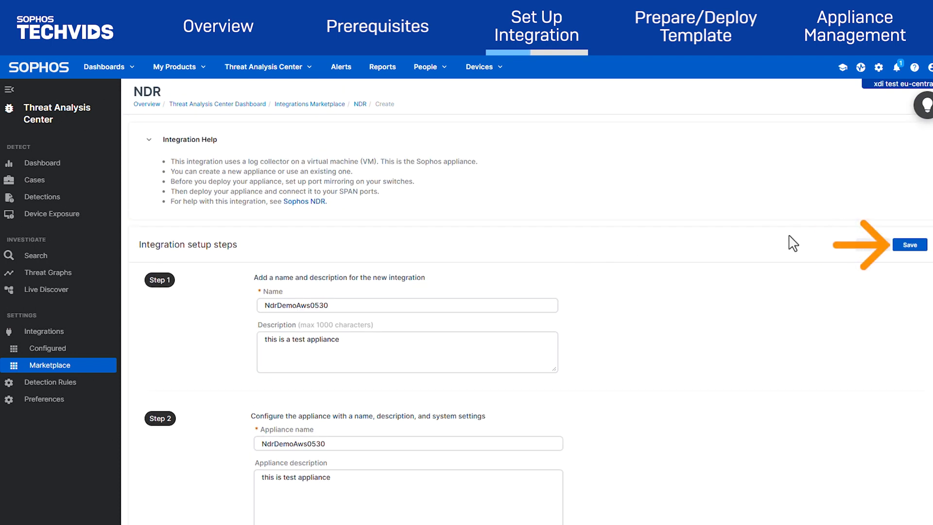
{"action": "left_click", "coordinate": [914, 245]}
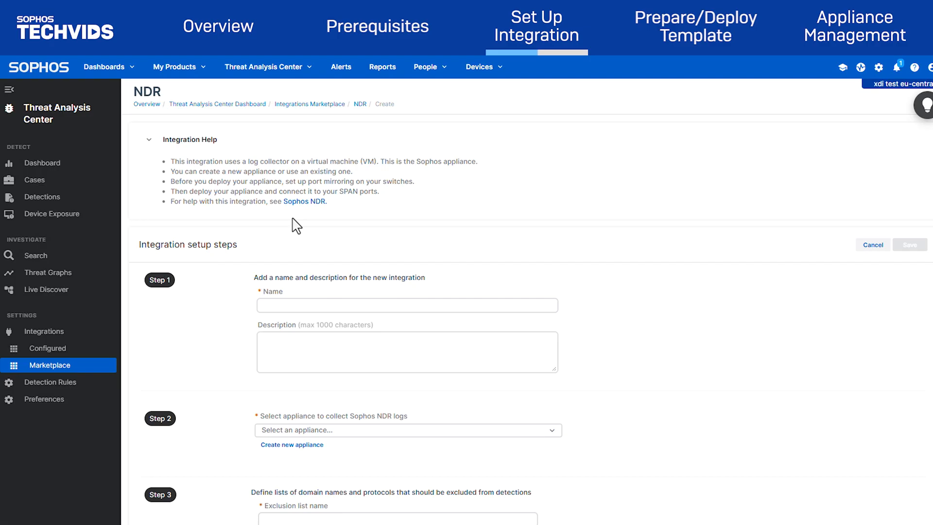
Search the configured integration appliances for "ndrdemo" and download the image of the NdrDemoAws0530 appliance
{"action": "left_click", "coordinate": [48, 348]}
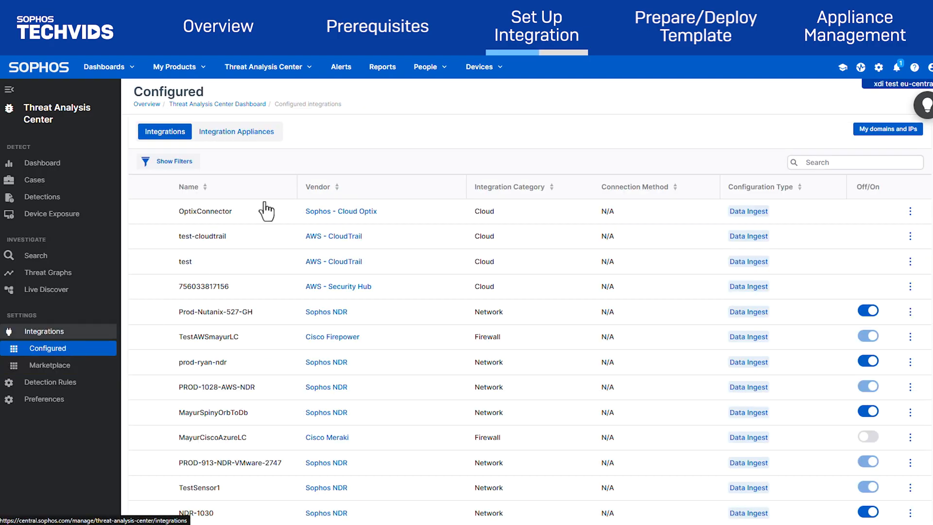
{"action": "left_click", "coordinate": [264, 138]}
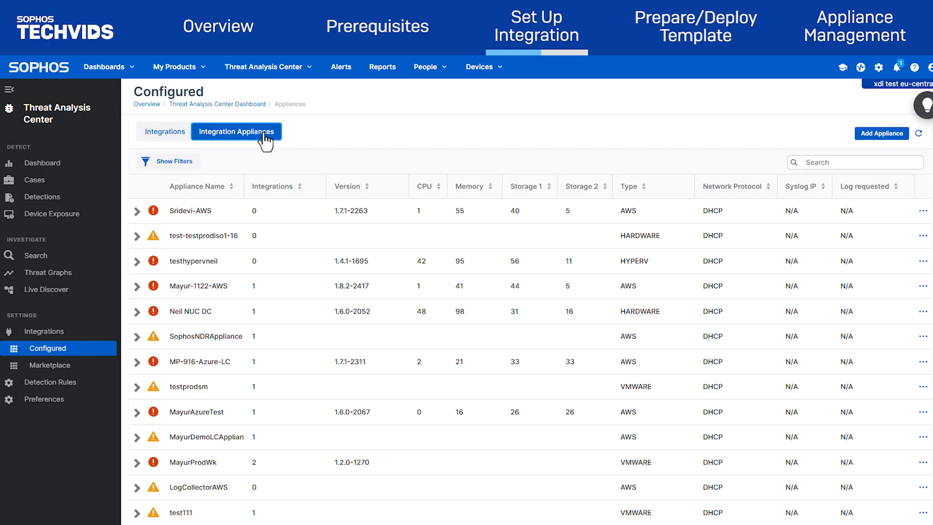
{"action": "left_click", "coordinate": [818, 161]}
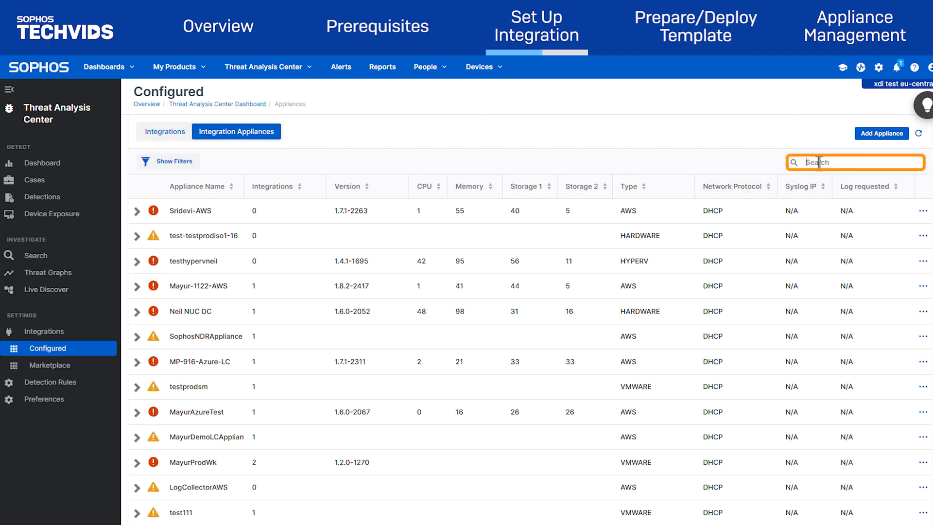
{"action": "type", "text": "ndrdemo"}
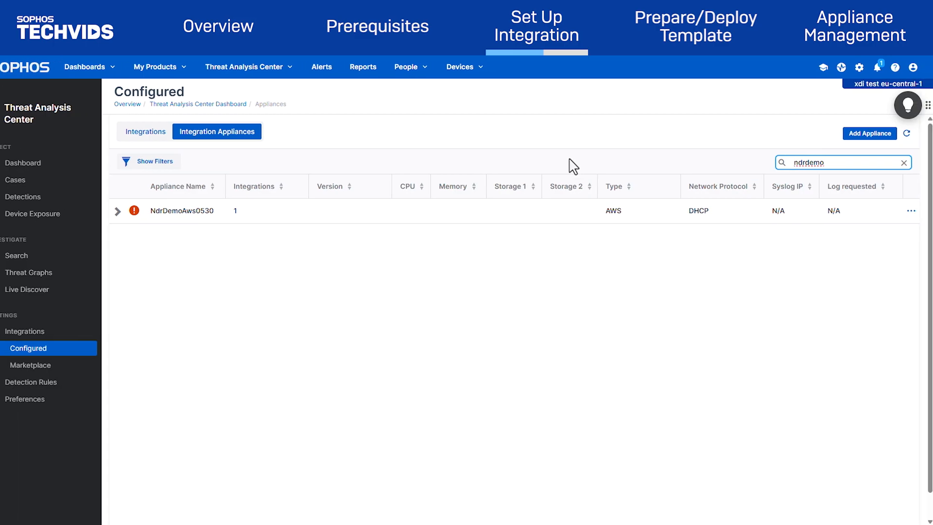
{"action": "left_click", "coordinate": [910, 212]}
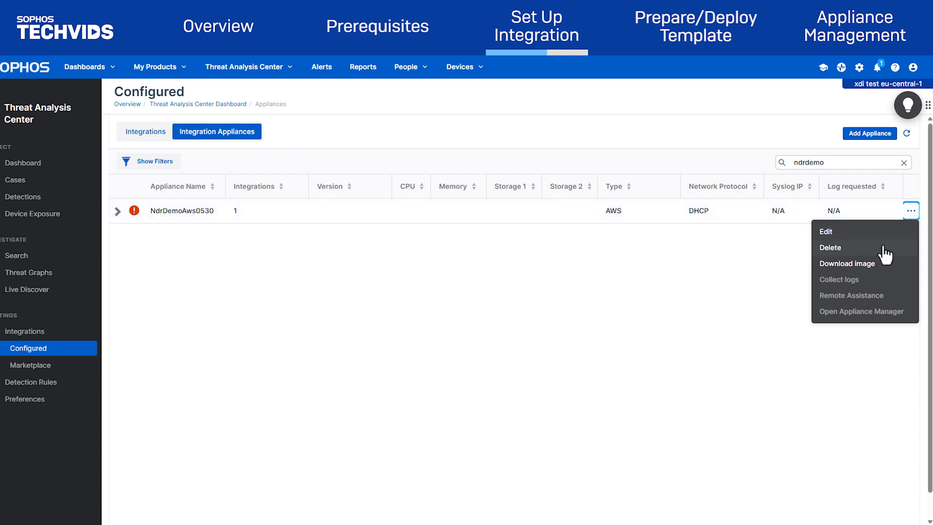
{"action": "left_click", "coordinate": [853, 266]}
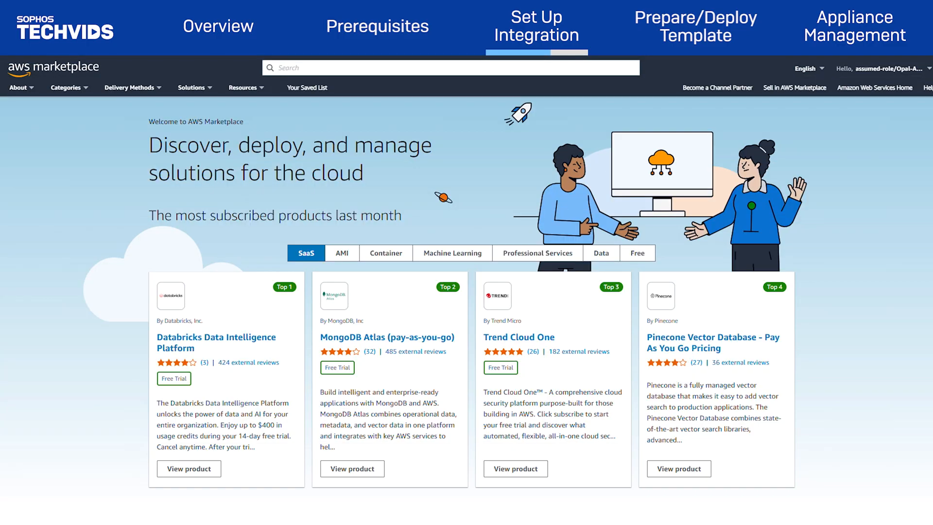
In AWS Marketplace, search for "sophos ndr" and open the Sophos Integration Appliance product page
{"action": "left_click", "coordinate": [391, 68]}
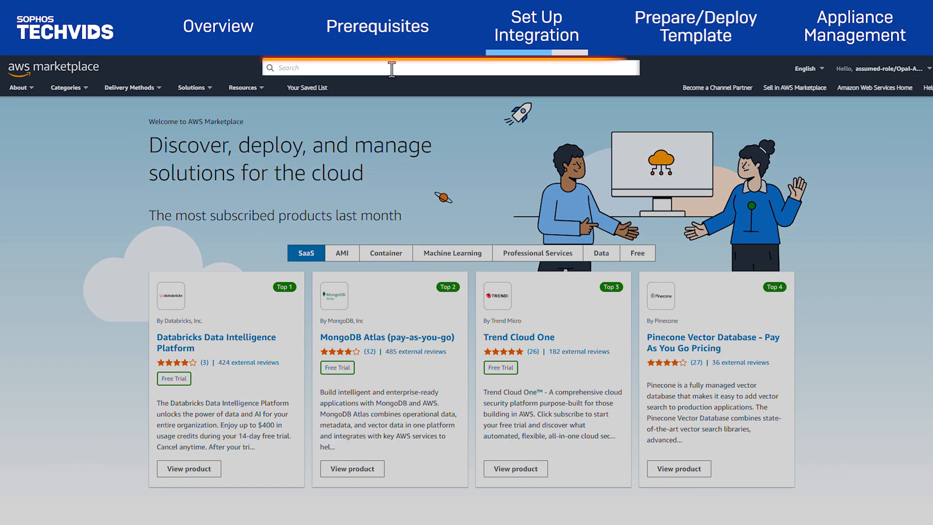
{"action": "type", "text": "sophos ndr"}
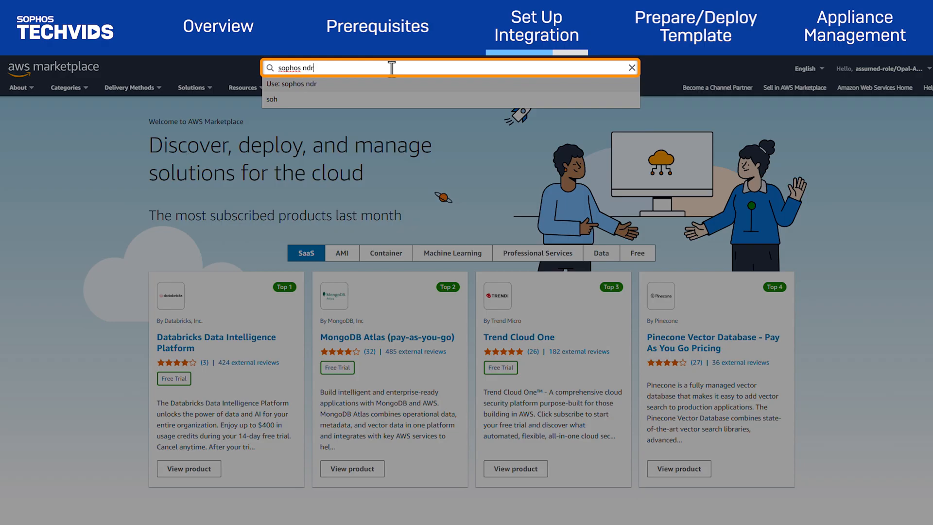
{"action": "key", "text": "Return"}
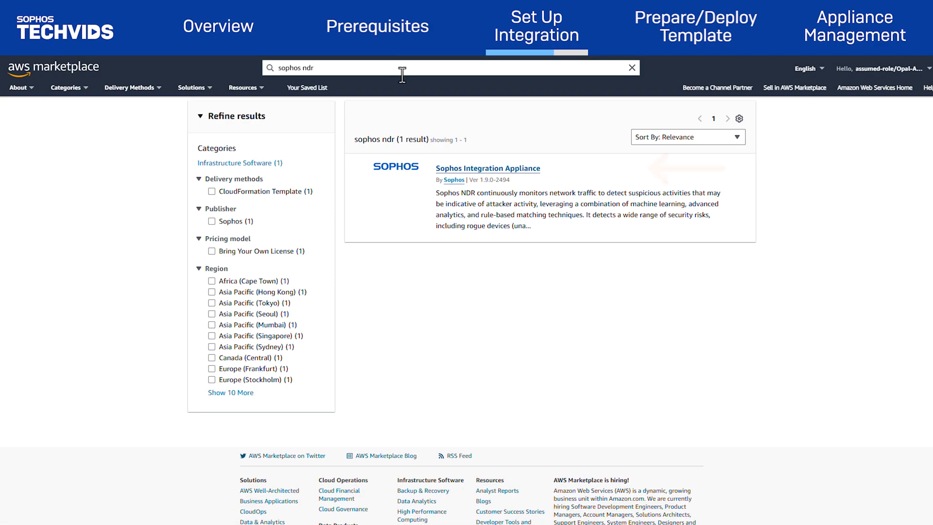
{"action": "left_click", "coordinate": [528, 172]}
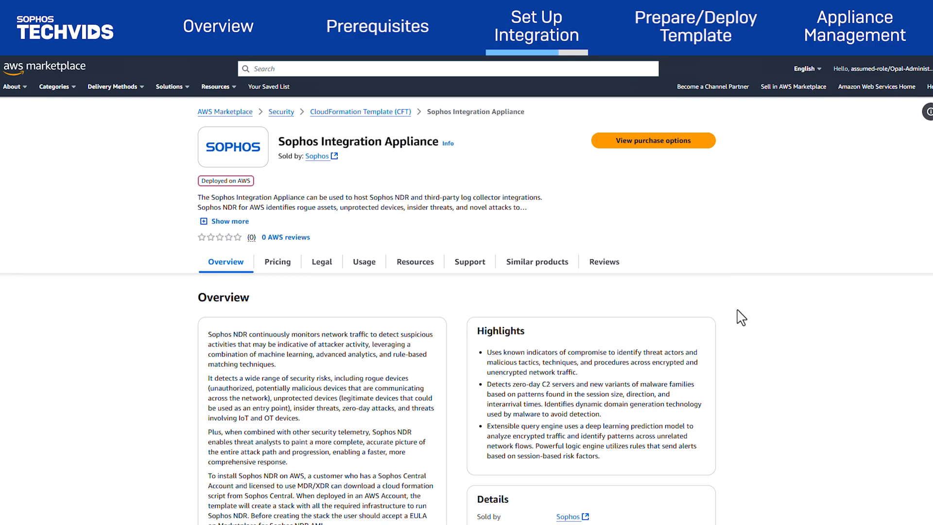
Open the purchase options for the Sophos Integration Appliance and subscribe to the public offer
{"action": "left_click", "coordinate": [648, 146]}
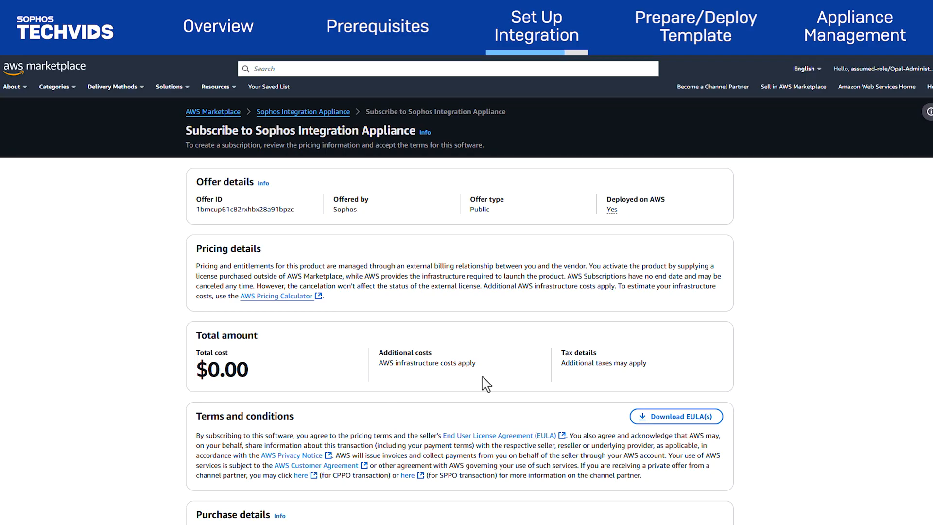
{"action": "scroll", "coordinate": [748, 372], "scroll_direction": "down", "scroll_amount": 3}
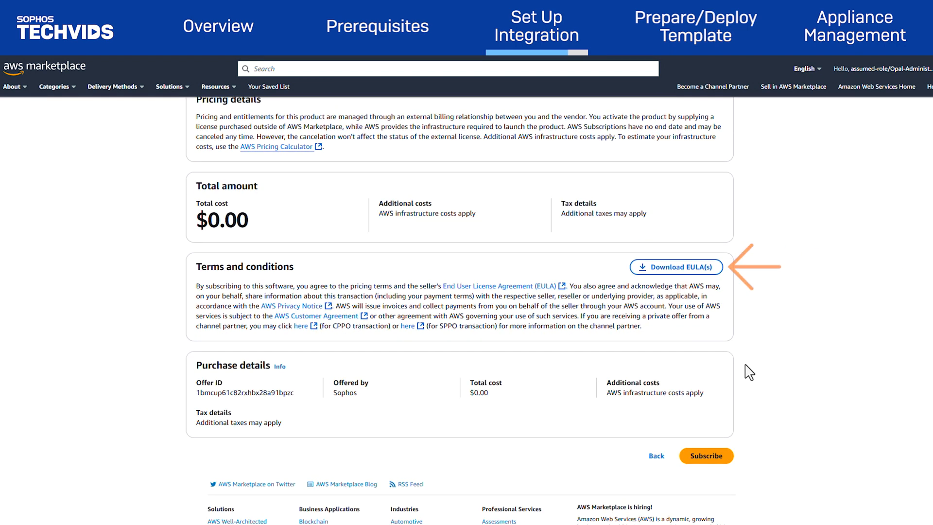
{"action": "left_click", "coordinate": [704, 459]}
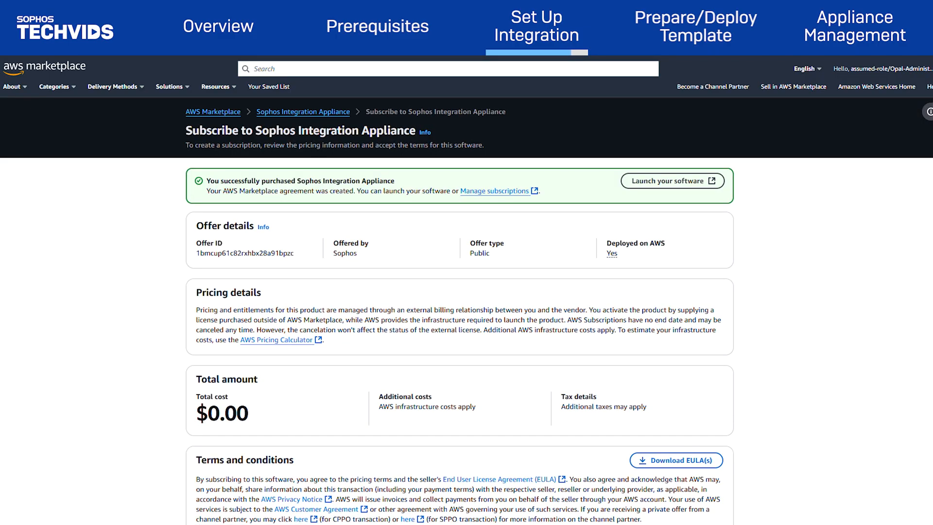
Configure the Sophos Integration Appliance with software version 1.9.0-2494 (Dec 15, 2024) and region US East (Ohio), and continue to launch
{"action": "left_click", "coordinate": [682, 182]}
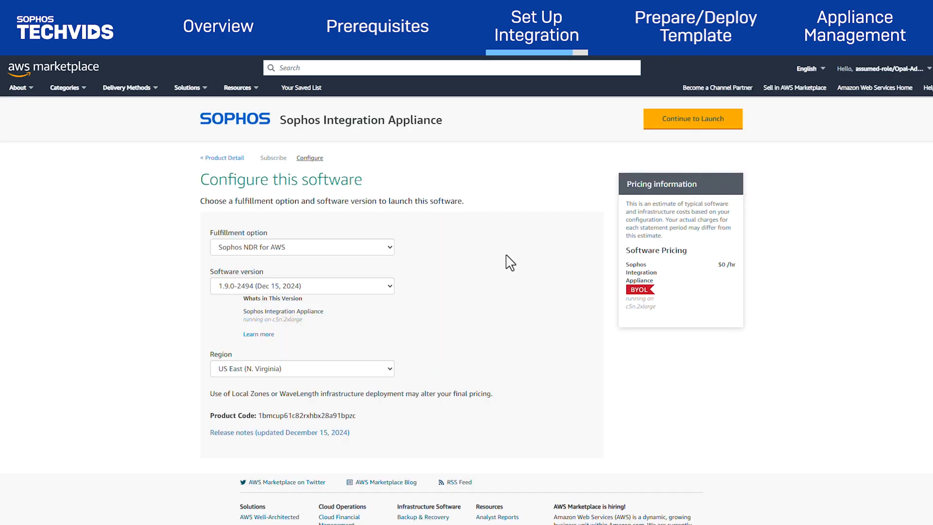
{"action": "left_click", "coordinate": [389, 286]}
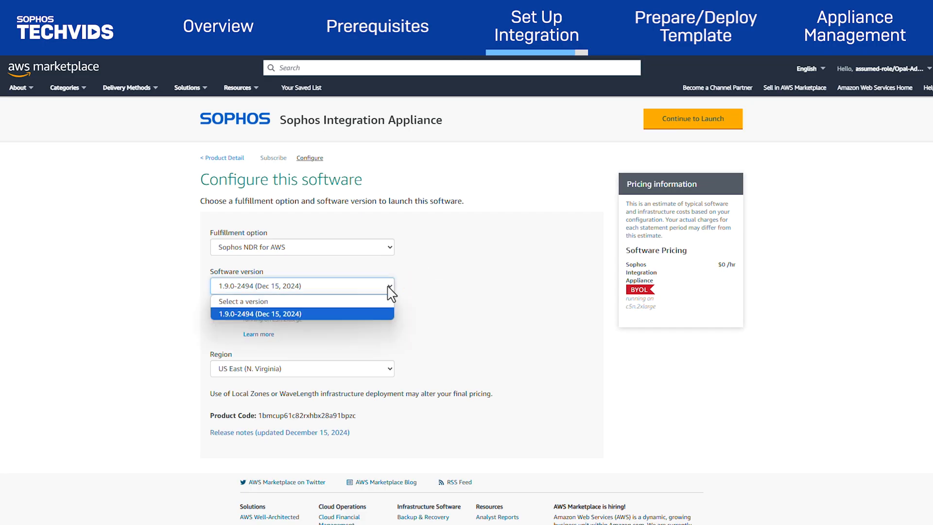
{"action": "left_click", "coordinate": [309, 312]}
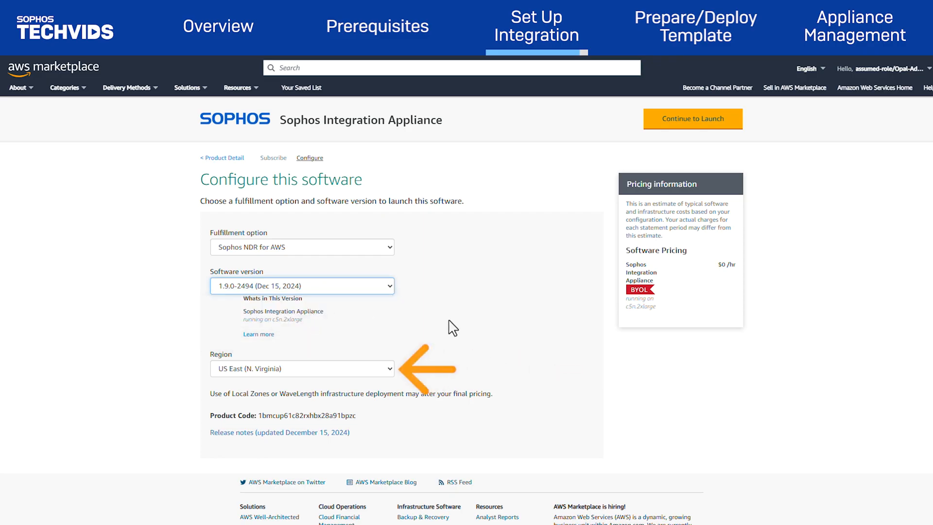
{"action": "left_click", "coordinate": [388, 369]}
{"action": "left_click", "coordinate": [345, 142]}
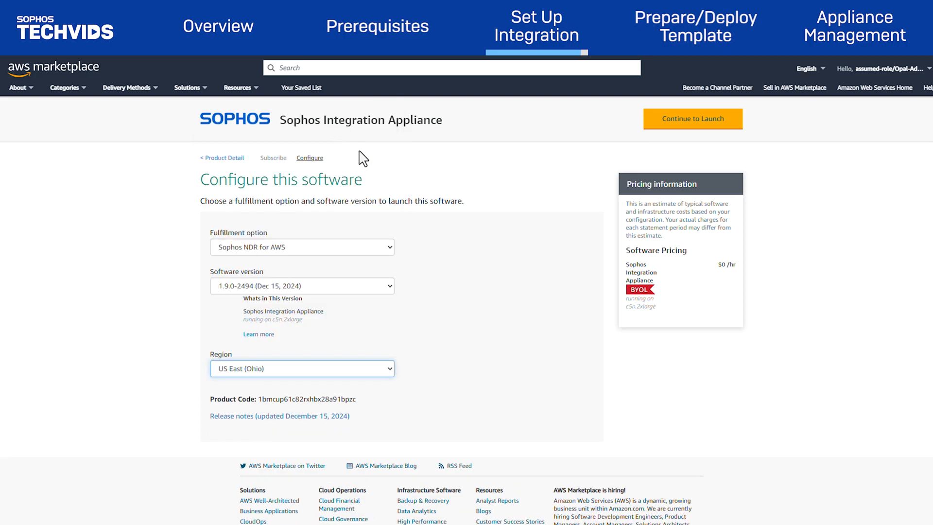
{"action": "left_click", "coordinate": [686, 121]}
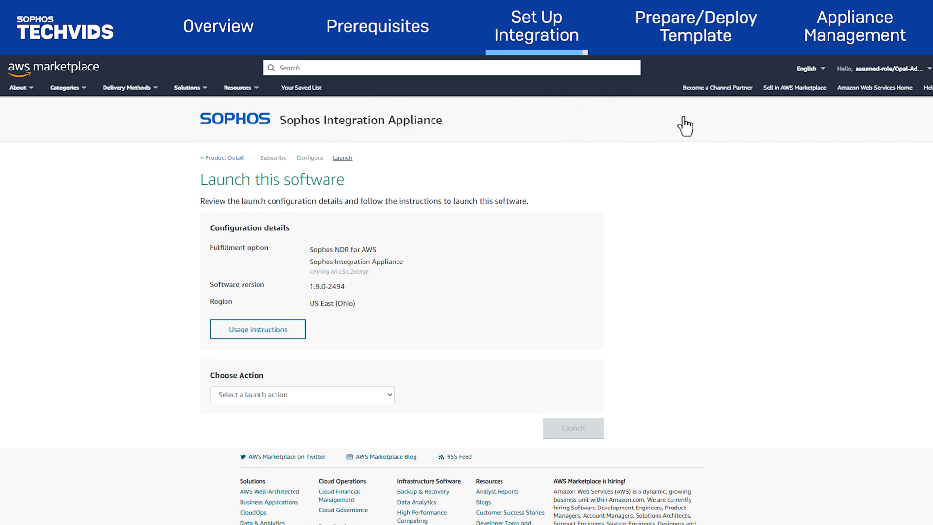
Choose Launch CloudFormation as the launch action and launch the appliance software
{"action": "left_click", "coordinate": [388, 398]}
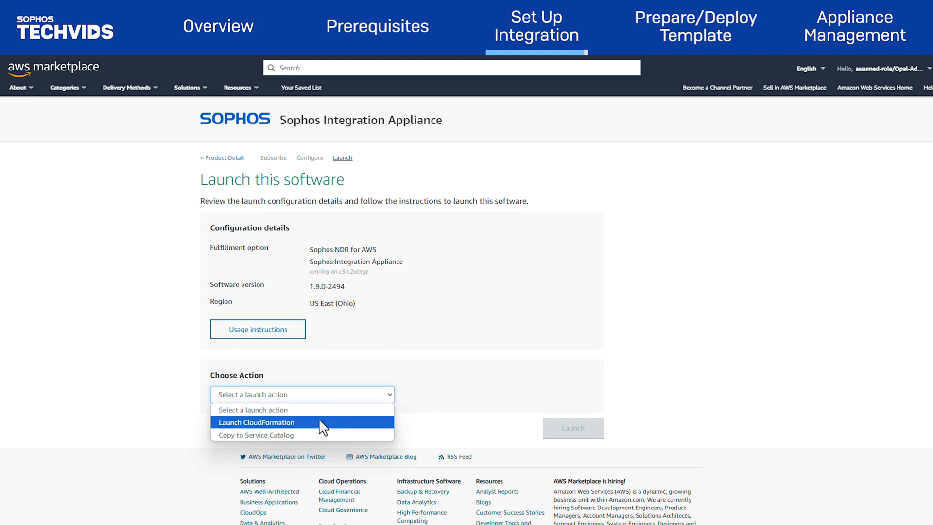
{"action": "left_click", "coordinate": [303, 423]}
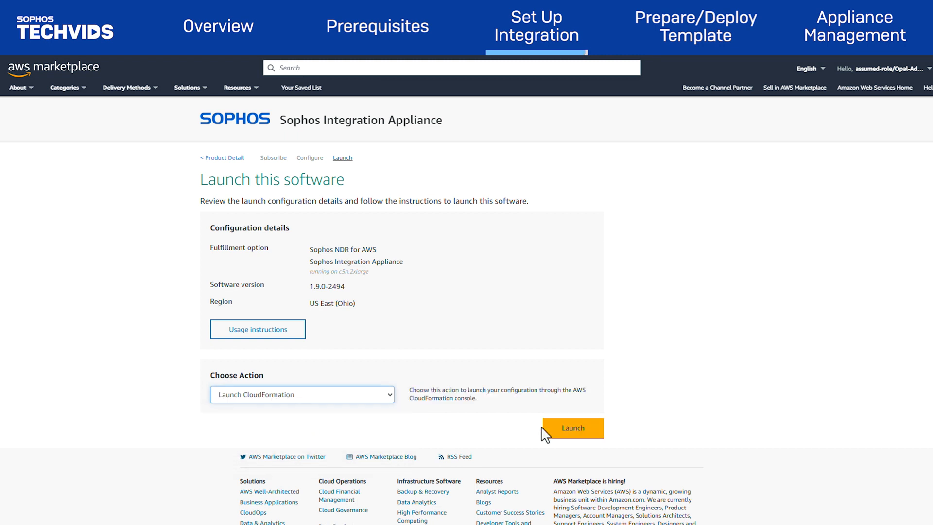
{"action": "left_click", "coordinate": [573, 432]}
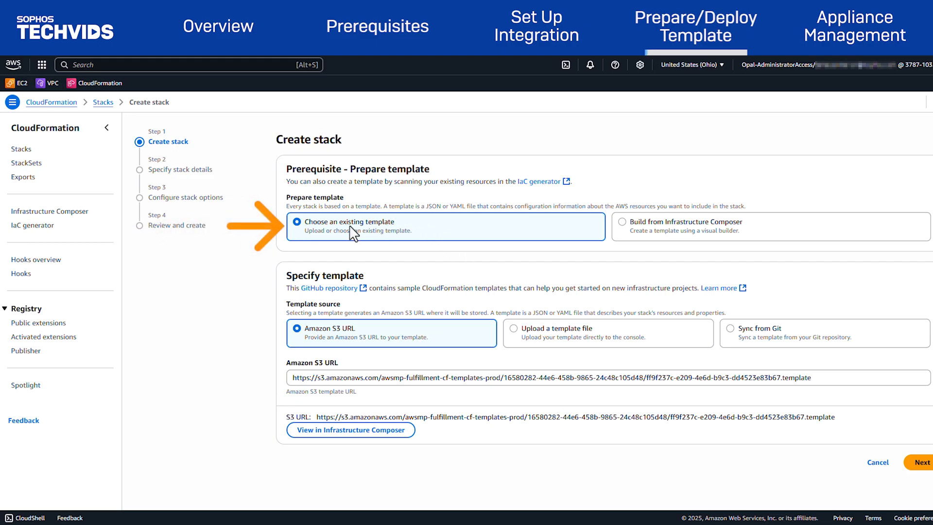
Upload ndr-NdrDemoAws0530.json as the existing template for the stack and continue to the stack details
{"action": "left_click", "coordinate": [514, 329]}
{"action": "left_click", "coordinate": [326, 378]}
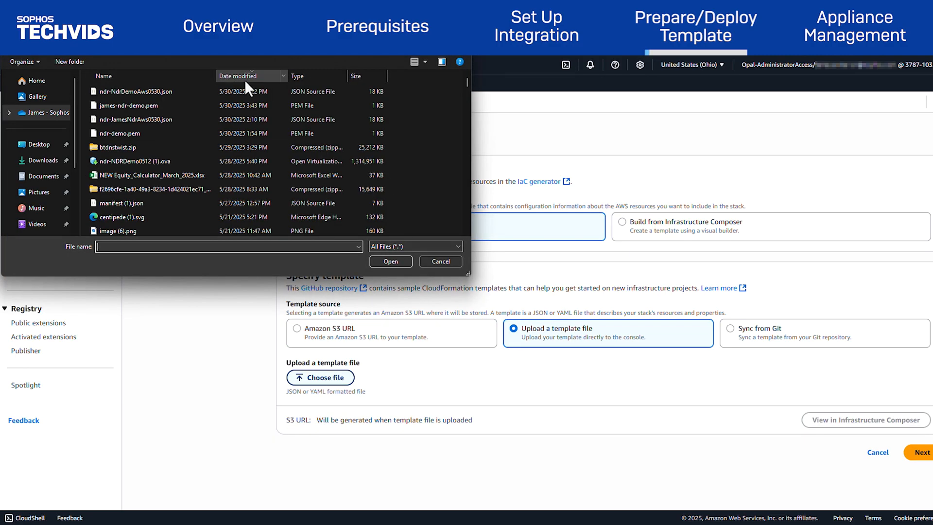
{"action": "left_click", "coordinate": [180, 91]}
{"action": "left_click", "coordinate": [389, 261]}
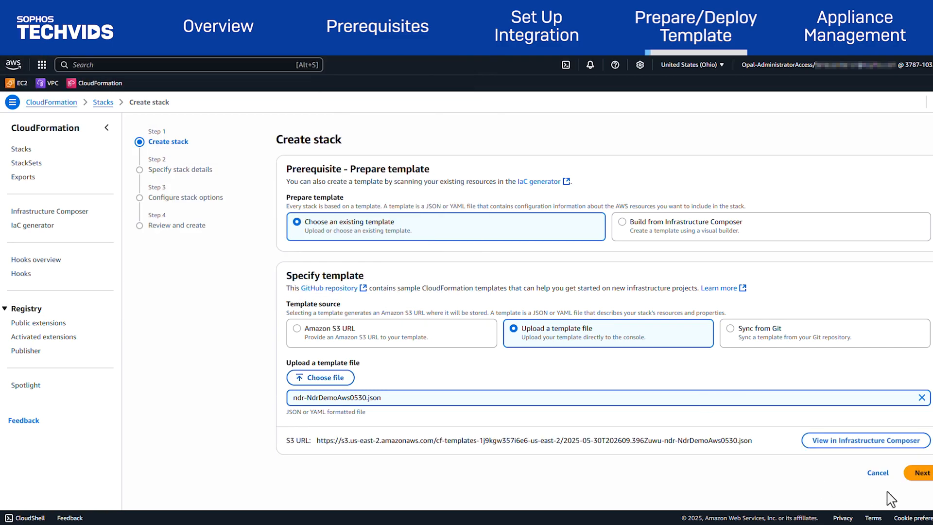
{"action": "left_click", "coordinate": [917, 479]}
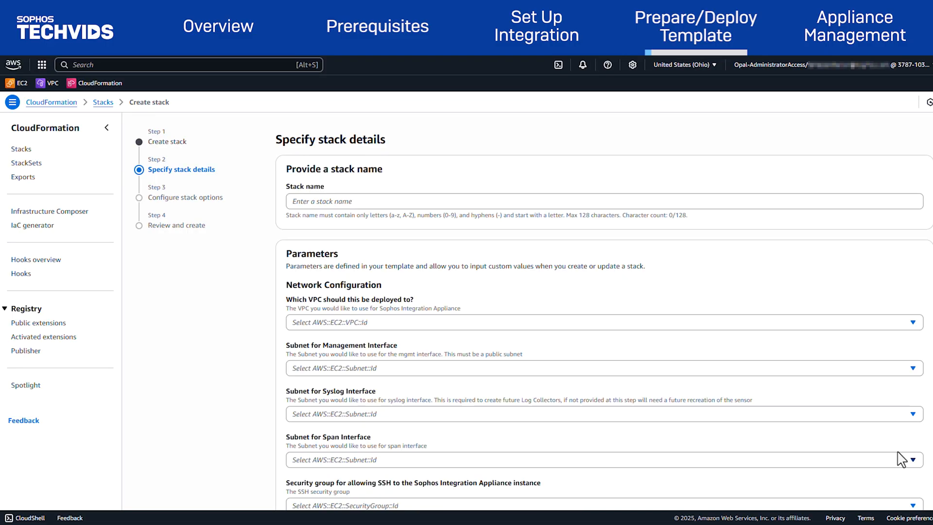
Name the stack ndr-demo and select ndr-demo-vpc as the VPC for the deployment
{"action": "left_click", "coordinate": [558, 200]}
{"action": "type", "text": "ndr-demo"}
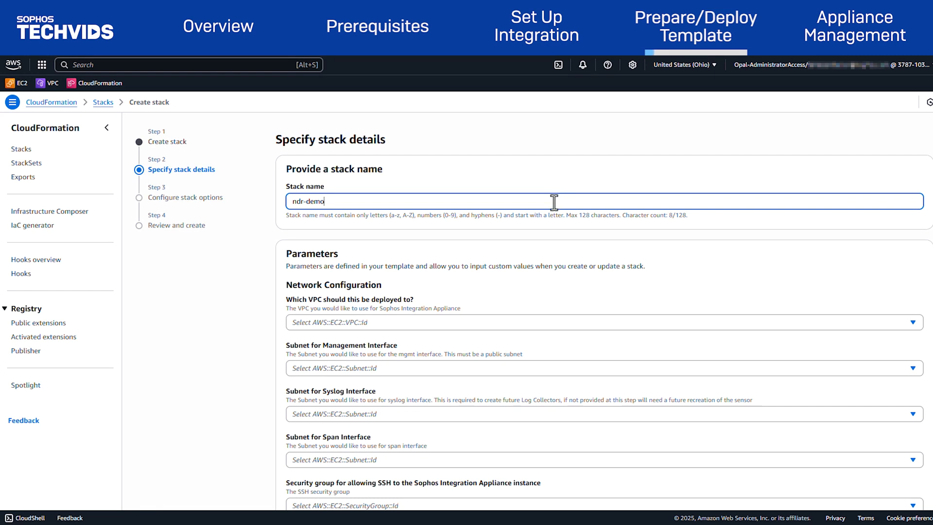
{"action": "scroll", "coordinate": [614, 250], "scroll_direction": "down", "scroll_amount": 2}
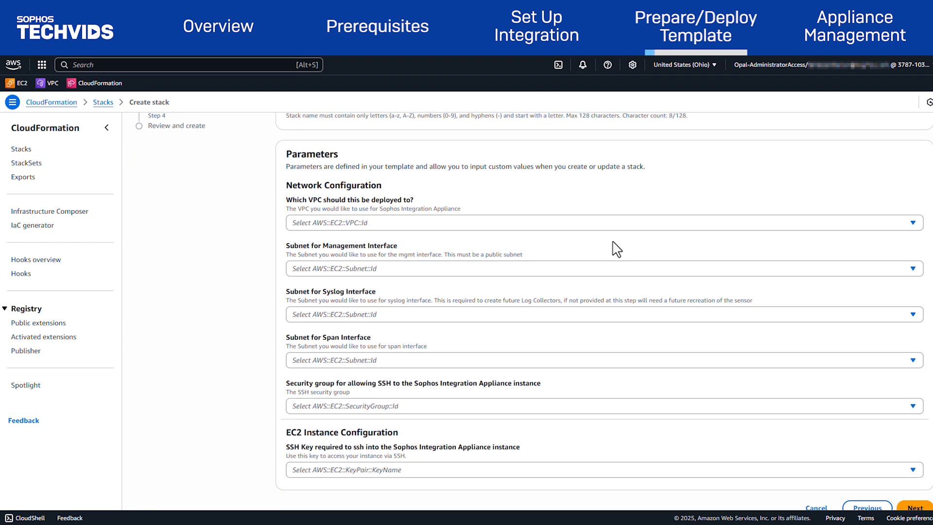
{"action": "left_click", "coordinate": [460, 224]}
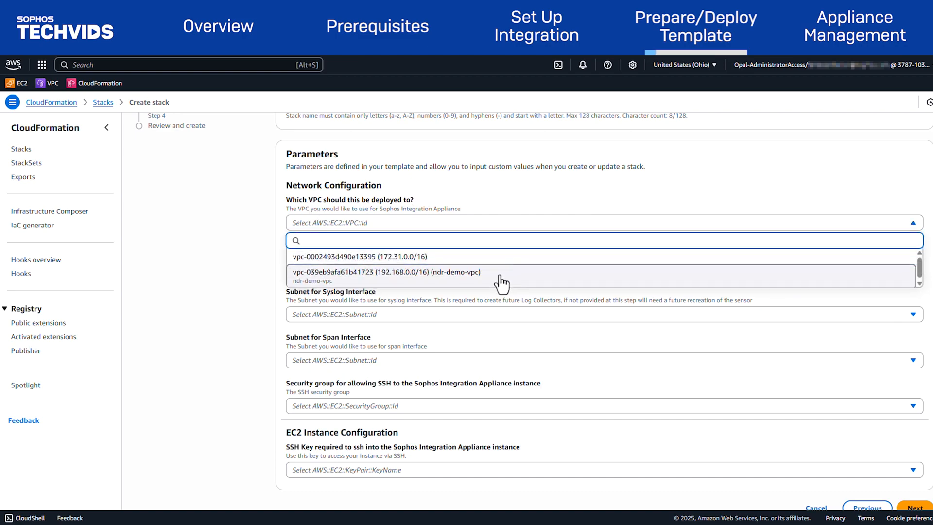
{"action": "left_click", "coordinate": [496, 276]}
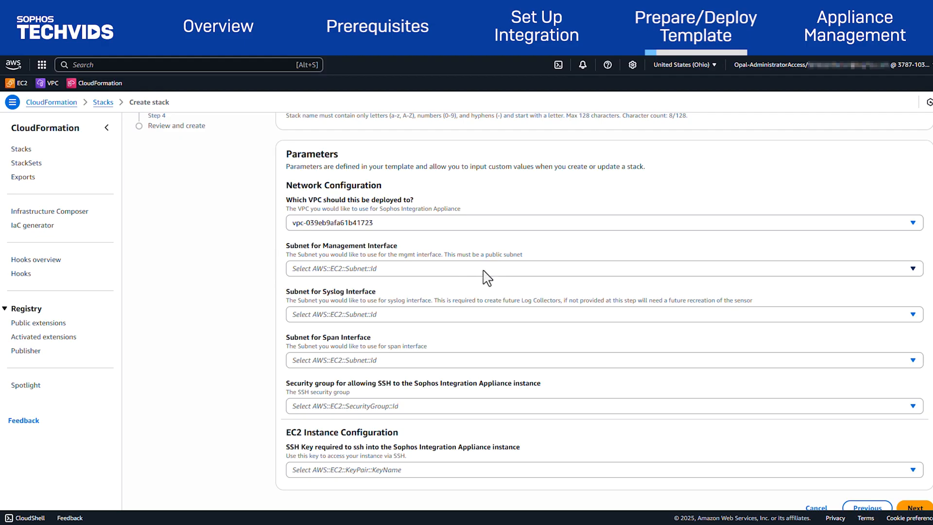
Assign ndr-demo-subnet-public1-us-east-2a to the management and span interfaces and ndr-demo-subnet-private1-us-east-2a to the syslog interface
{"action": "left_click", "coordinate": [456, 270]}
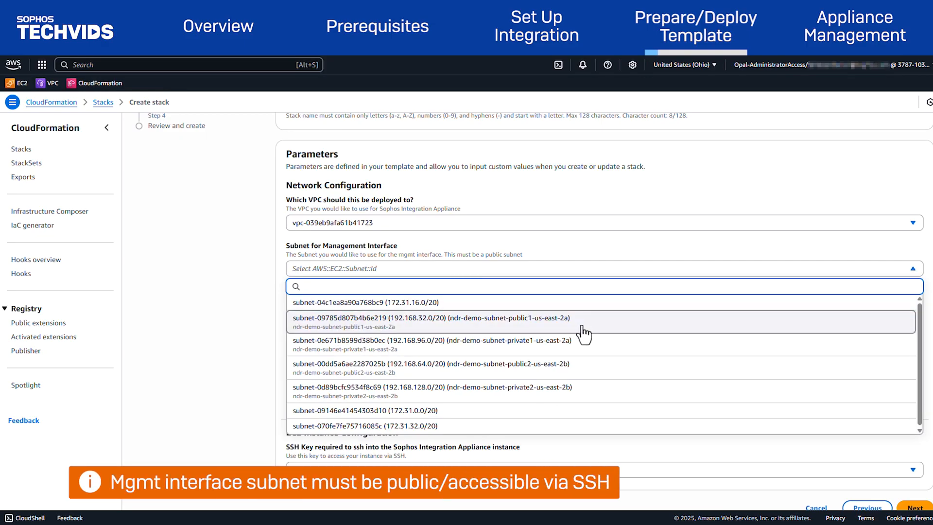
{"action": "left_click", "coordinate": [540, 332]}
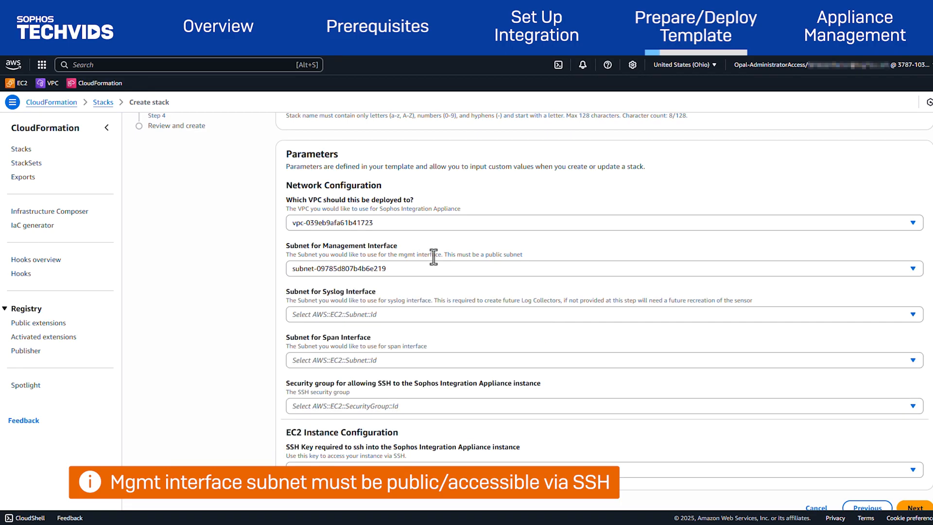
{"action": "left_click", "coordinate": [489, 315]}
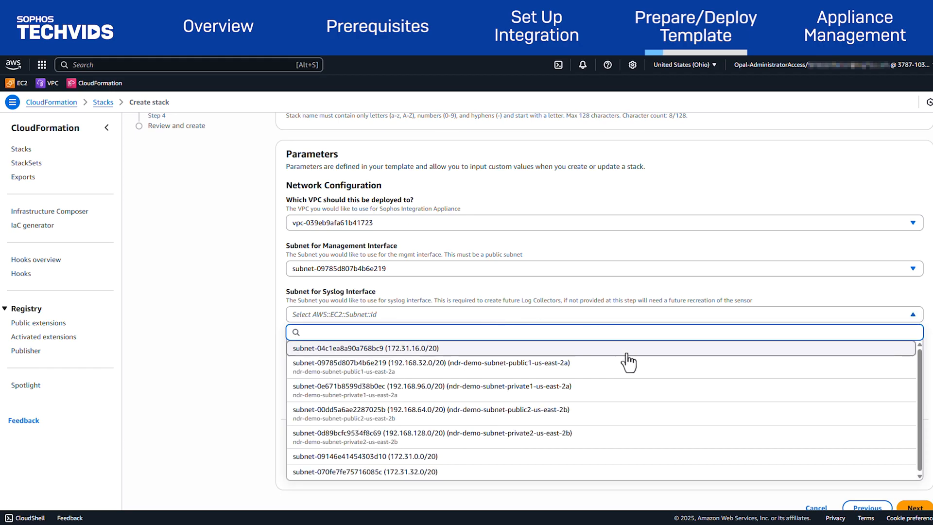
{"action": "left_click", "coordinate": [473, 396]}
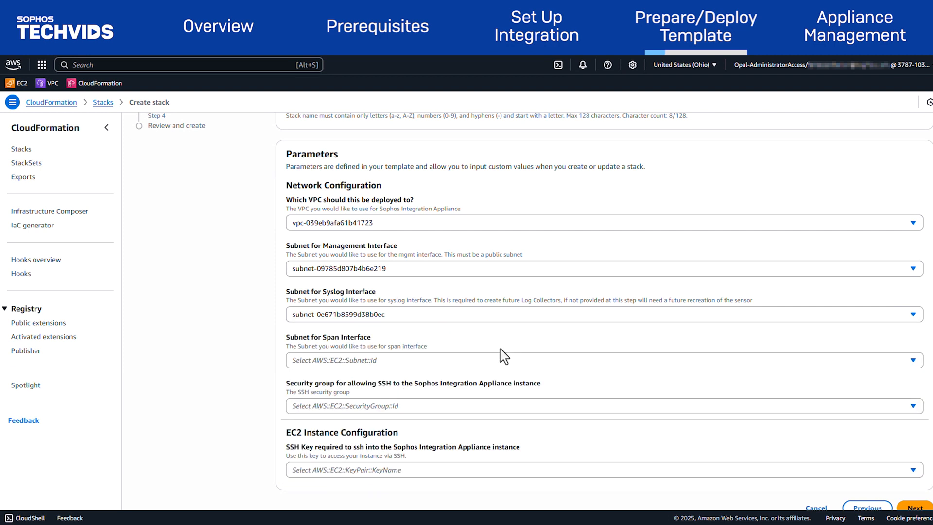
{"action": "left_click", "coordinate": [431, 363]}
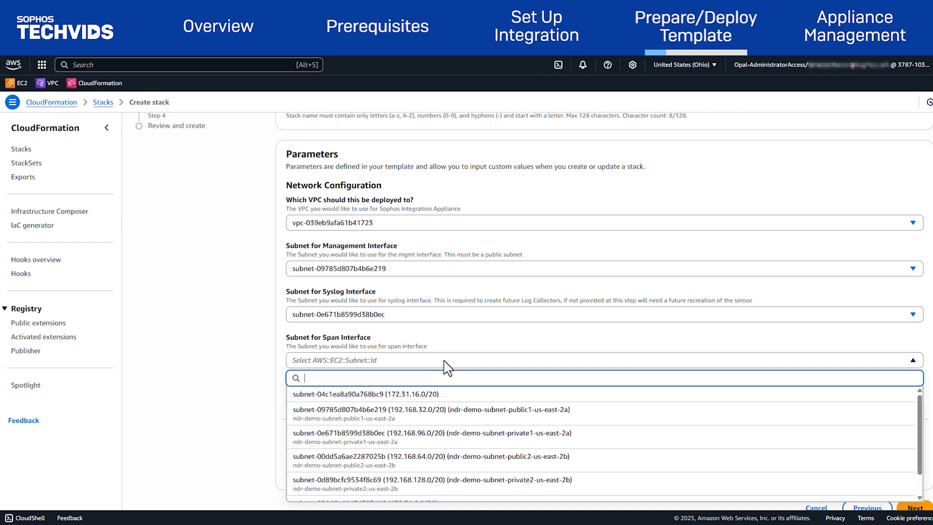
{"action": "left_click", "coordinate": [592, 416]}
Select the NdrDemoSG security group for SSH and the available NDR demo SSH key pair, and continue to the stack options
{"action": "left_click", "coordinate": [517, 407]}
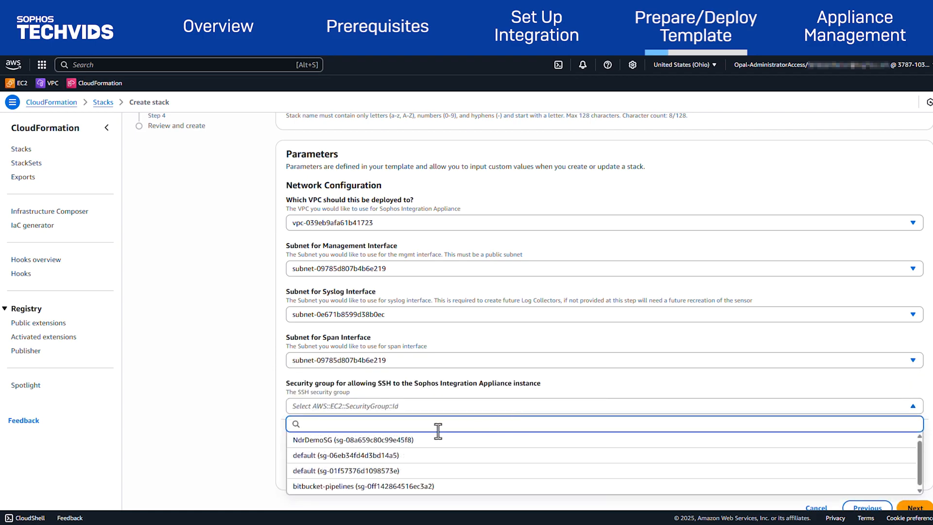
{"action": "left_click", "coordinate": [348, 440]}
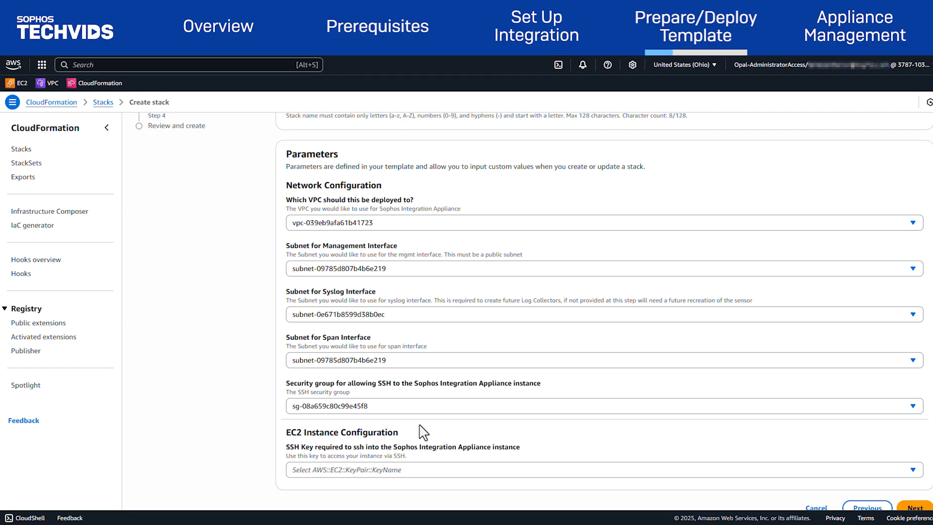
{"action": "scroll", "coordinate": [423, 431], "scroll_direction": "down", "scroll_amount": 1}
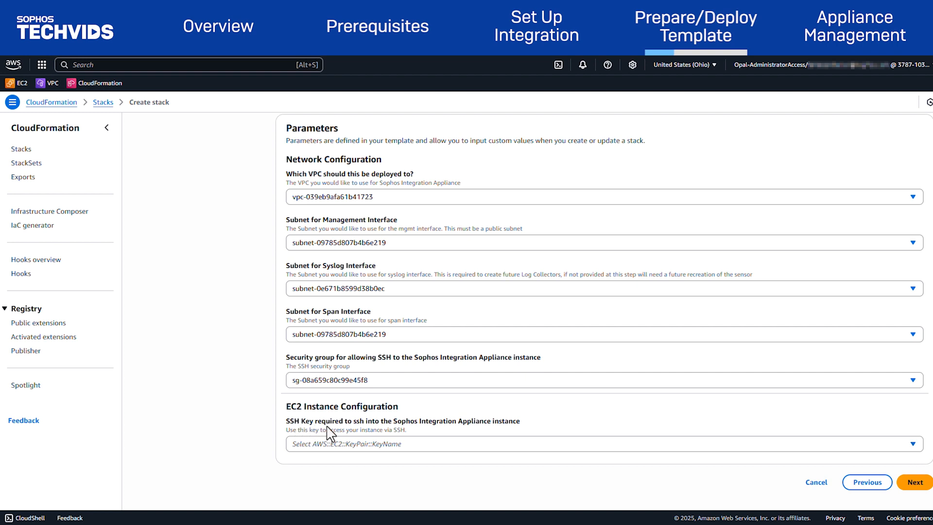
{"action": "left_click", "coordinate": [517, 451]}
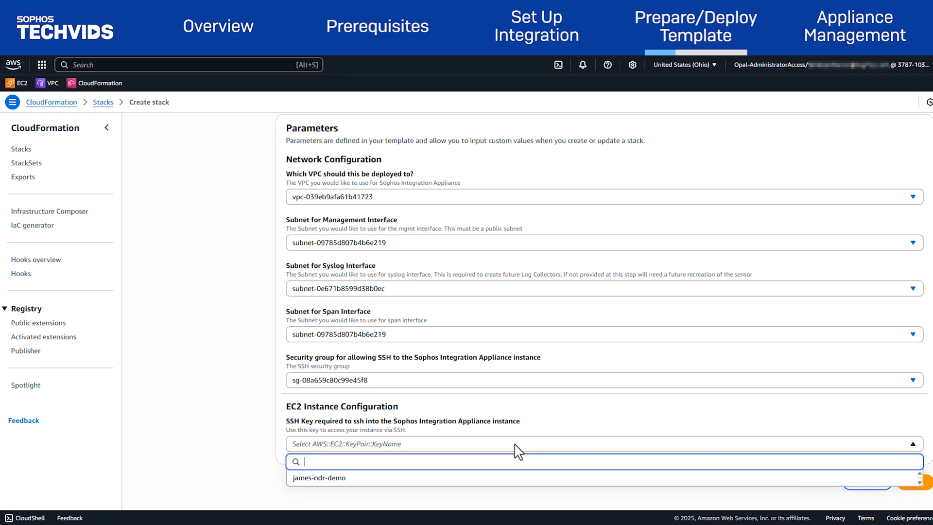
{"action": "left_click", "coordinate": [485, 479]}
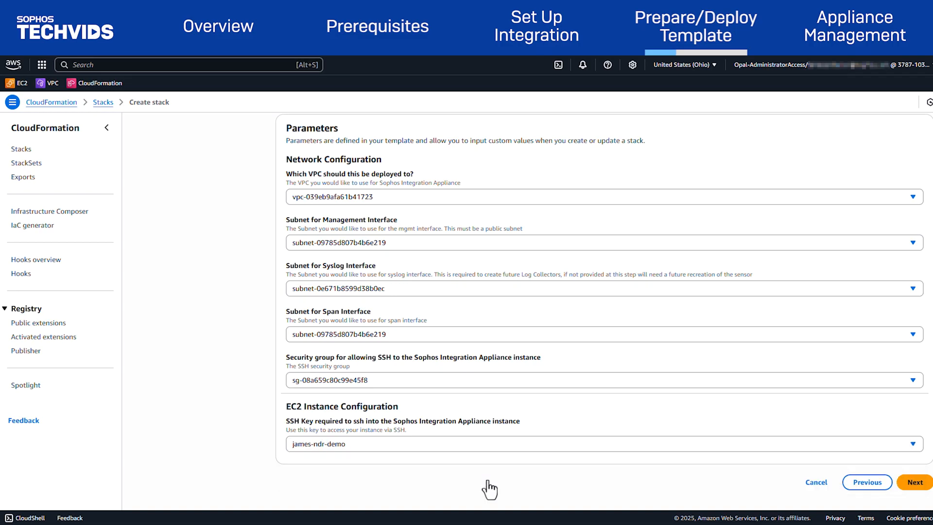
{"action": "left_click", "coordinate": [920, 486]}
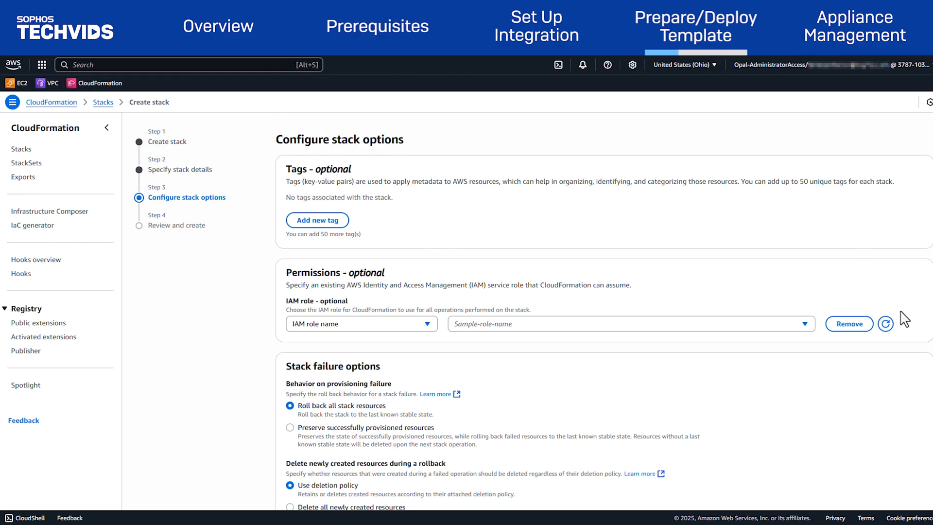
Keep the default stack options, review the configuration, and submit the ndr-demo stack for creation
{"action": "scroll", "coordinate": [904, 408], "scroll_direction": "down", "scroll_amount": 4}
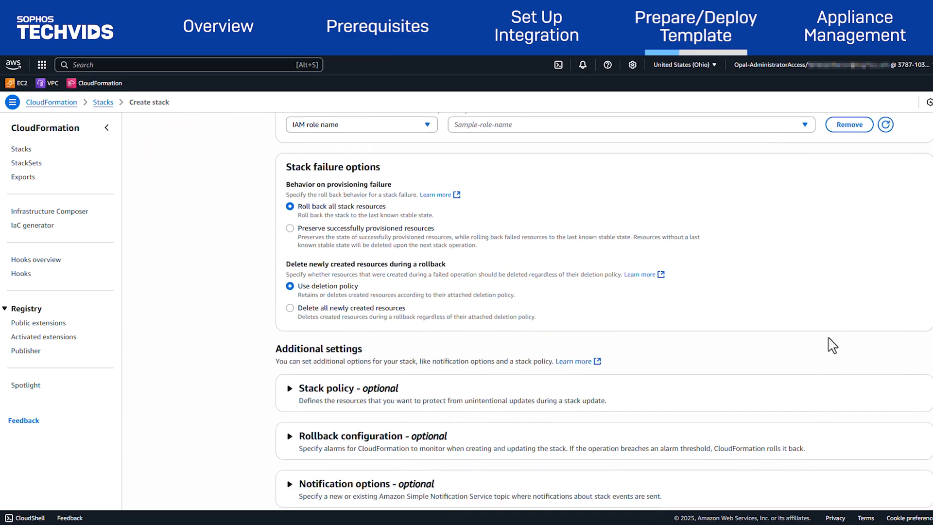
{"action": "scroll", "coordinate": [777, 272], "scroll_direction": "down", "scroll_amount": 2}
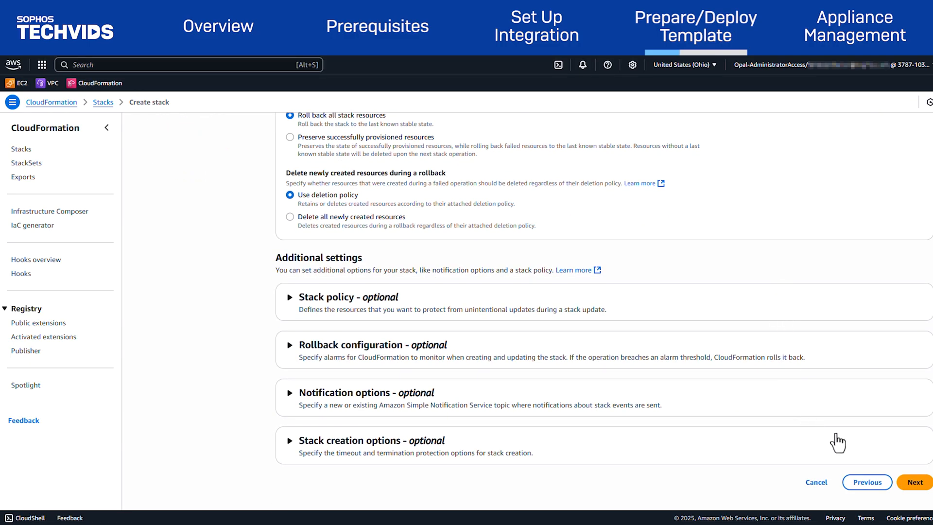
{"action": "left_click", "coordinate": [915, 483]}
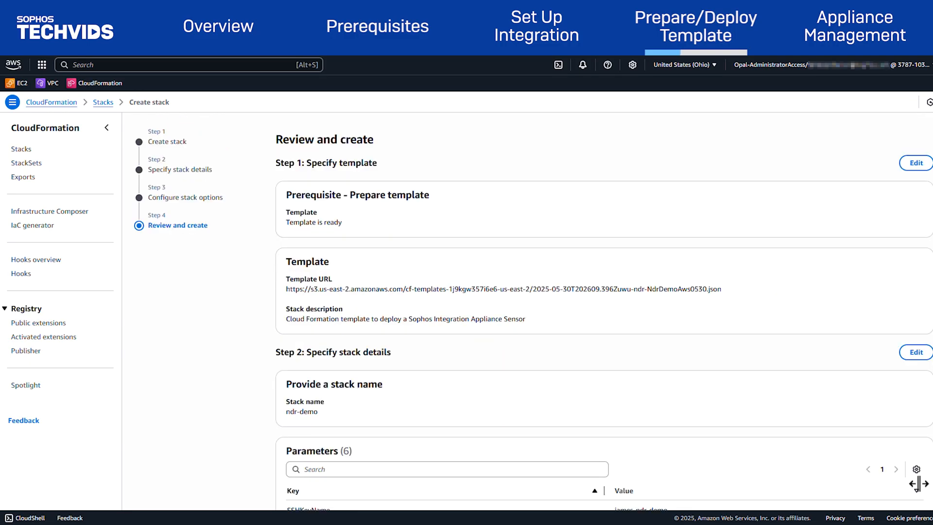
{"action": "scroll", "coordinate": [865, 419], "scroll_direction": "down", "scroll_amount": 4}
{"action": "scroll", "coordinate": [867, 421], "scroll_direction": "down", "scroll_amount": 3}
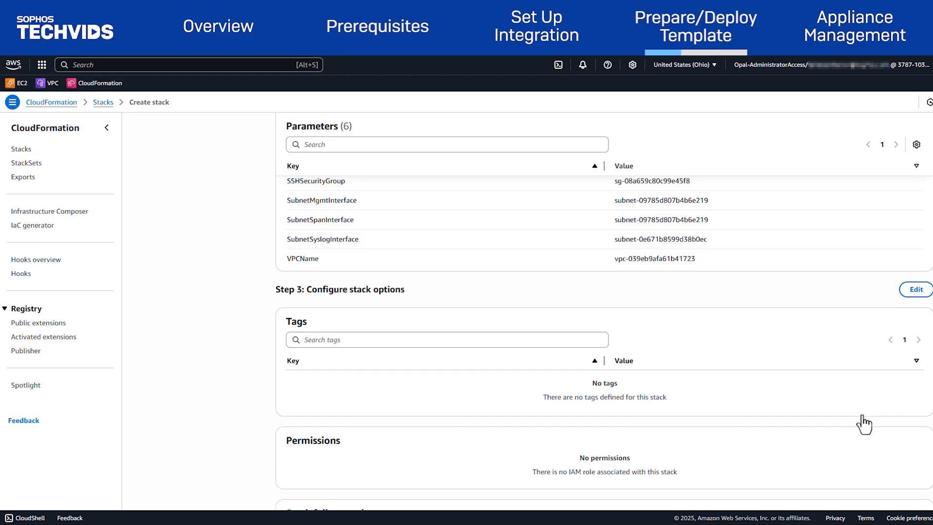
{"action": "scroll", "coordinate": [863, 421], "scroll_direction": "down", "scroll_amount": 10}
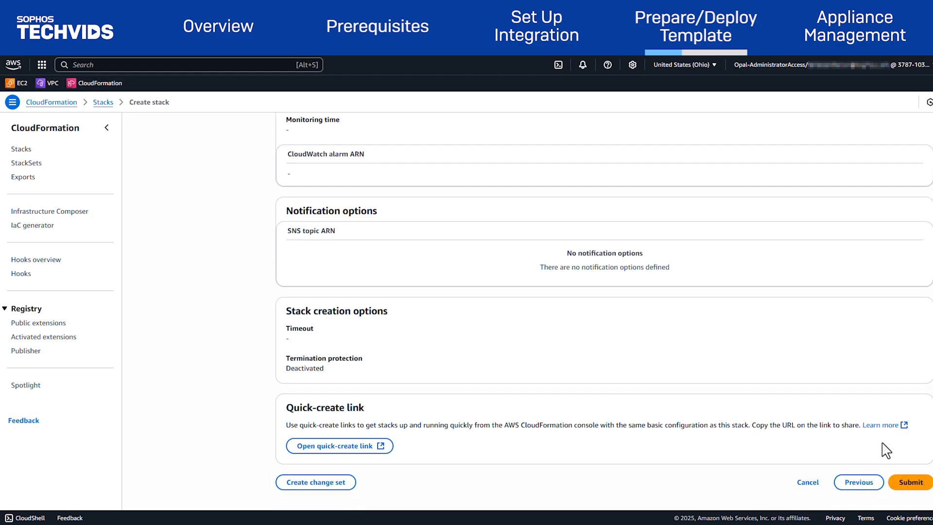
{"action": "left_click", "coordinate": [917, 482]}
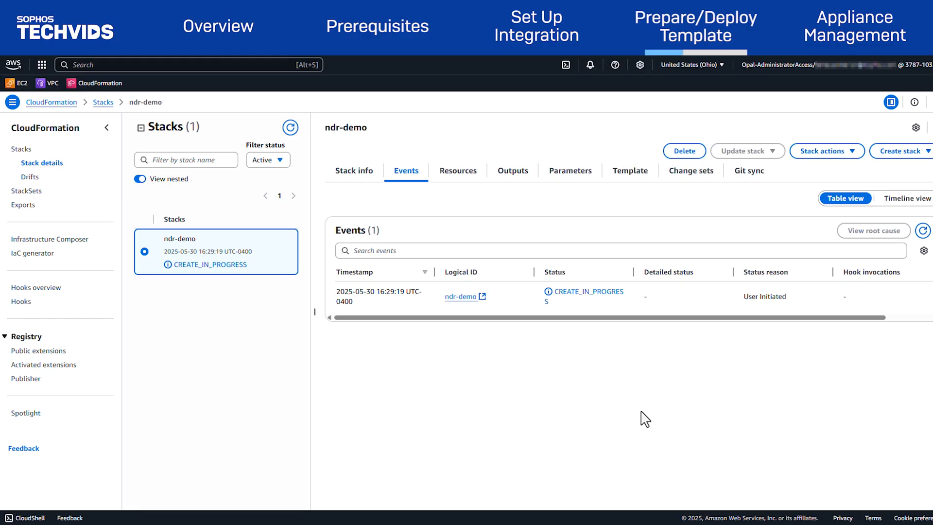
Refresh the ndr-demo stack's events to check its creation, and list the running EC2 instances
{"action": "left_click", "coordinate": [922, 230]}
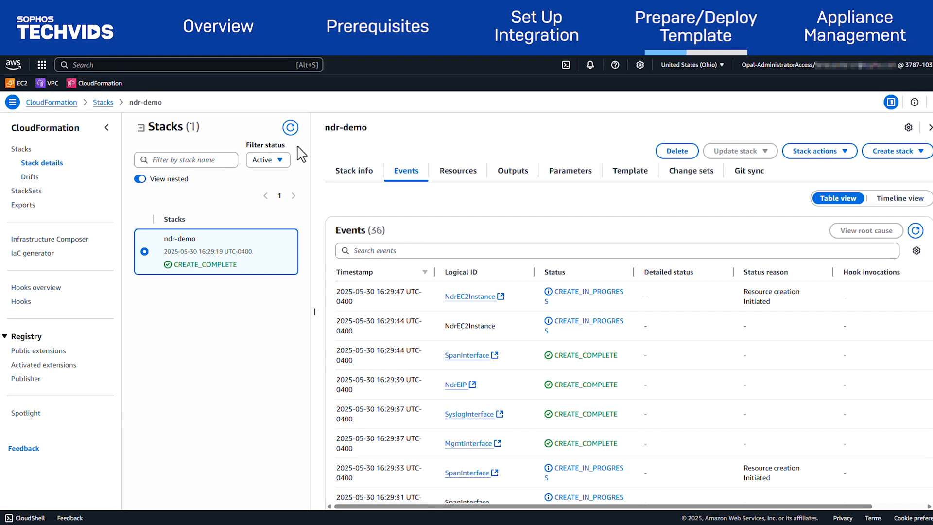
{"action": "left_click", "coordinate": [22, 85]}
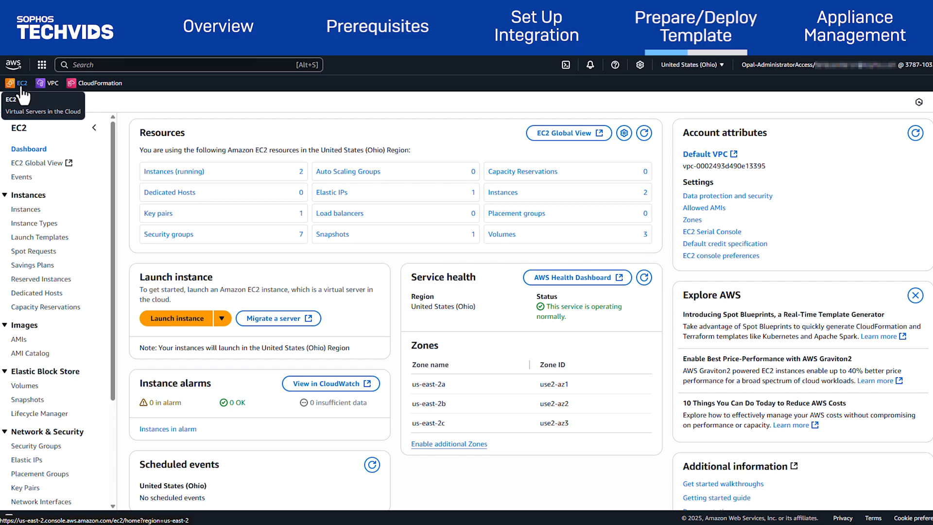
{"action": "left_click", "coordinate": [189, 176]}
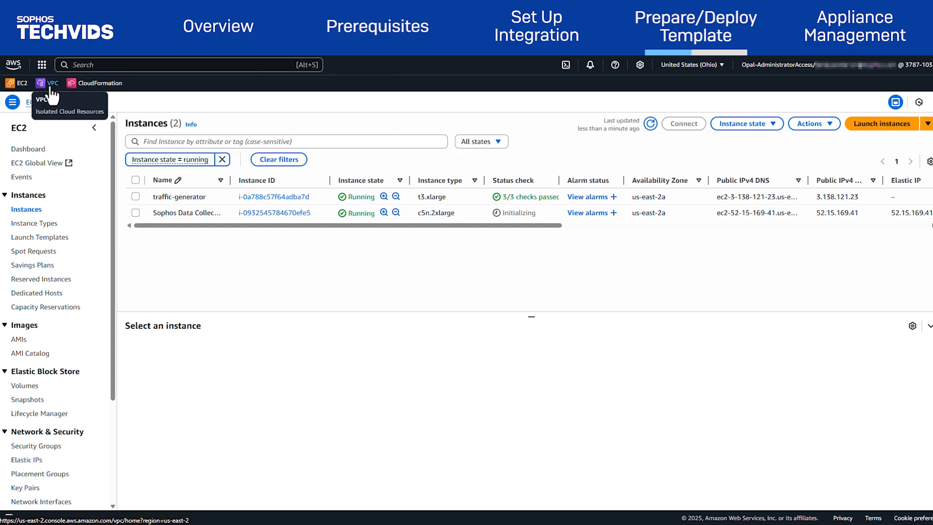
In the VPC service, examine the inbound rules of NDR Traffic Mirror Filter and the list of traffic mirror targets
{"action": "left_click", "coordinate": [52, 95]}
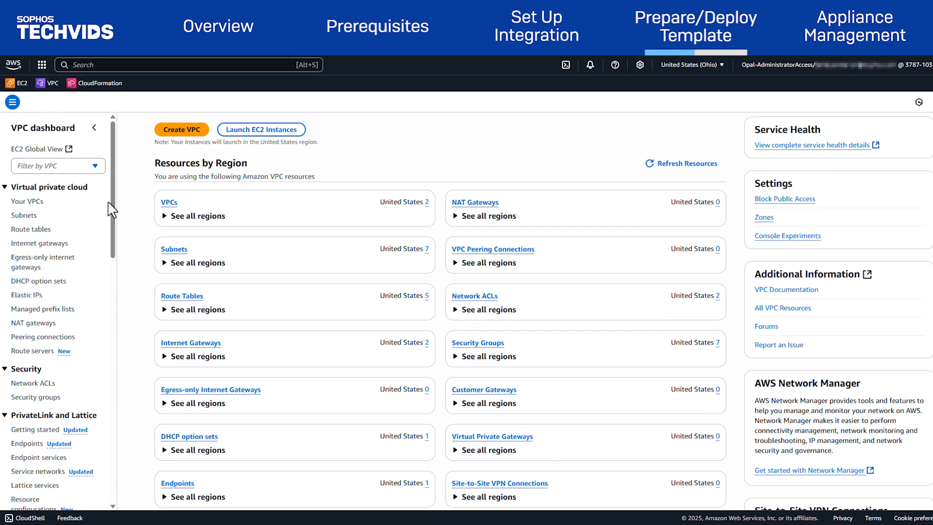
{"action": "left_click_drag", "start_coordinate": [114, 194], "coordinate": [99, 390]}
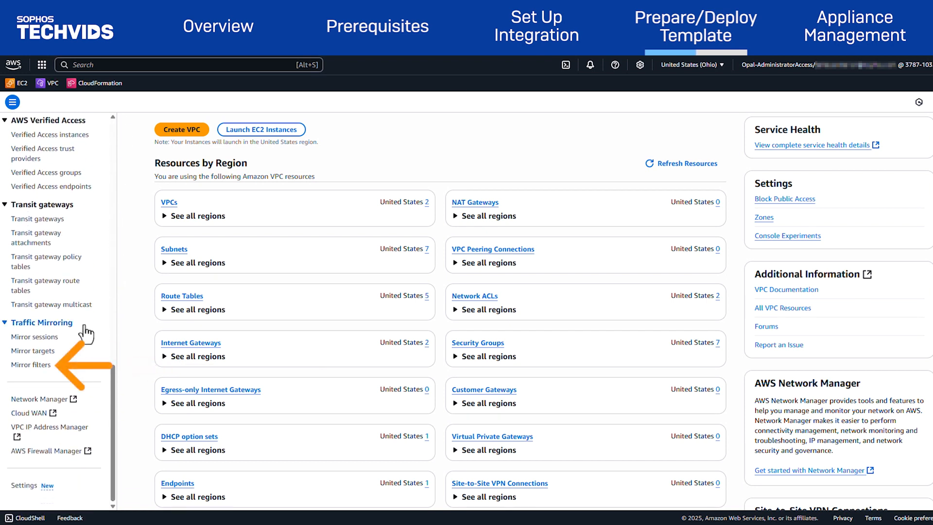
{"action": "left_click", "coordinate": [45, 369]}
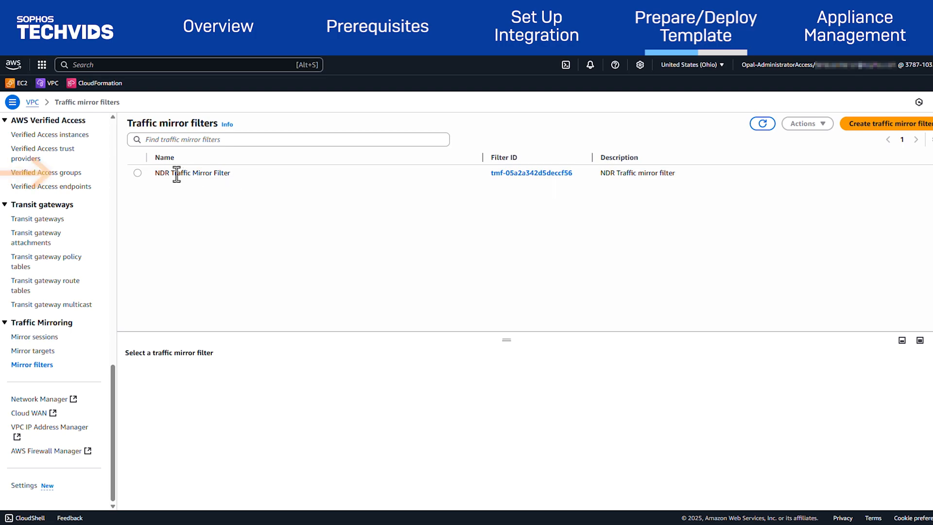
{"action": "left_click", "coordinate": [138, 173]}
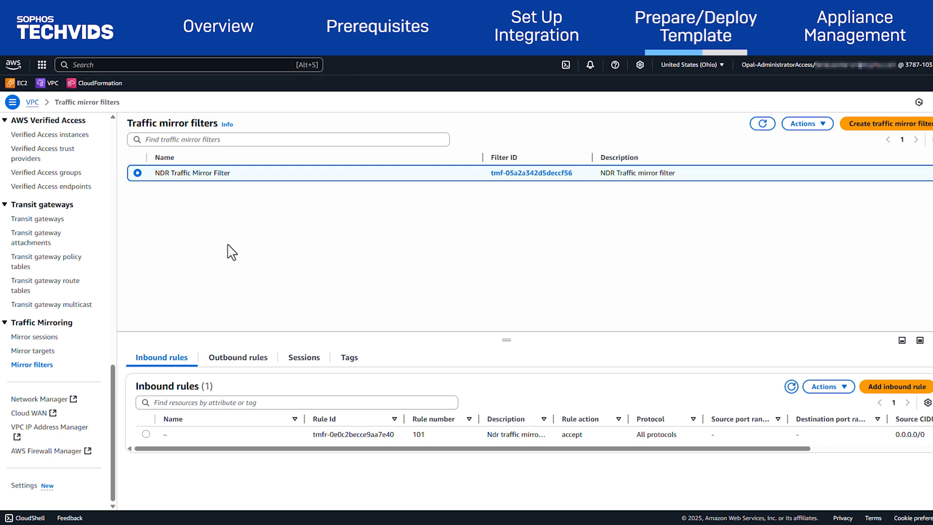
{"action": "left_click", "coordinate": [45, 354]}
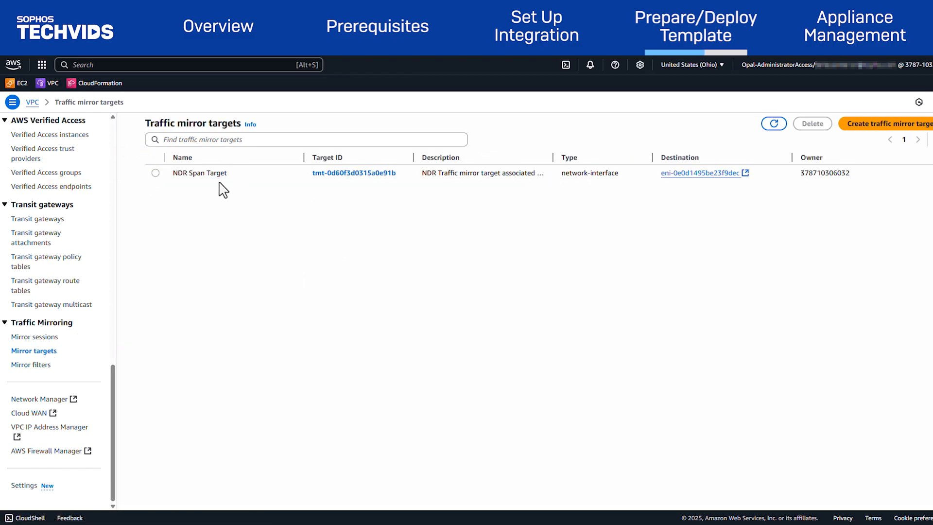
Start a traffic mirror session named demo-traffic-session with mirror source eni-0c88e4d49a77a57d1 and NDR Span Target as its mirror target
{"action": "left_click", "coordinate": [48, 337]}
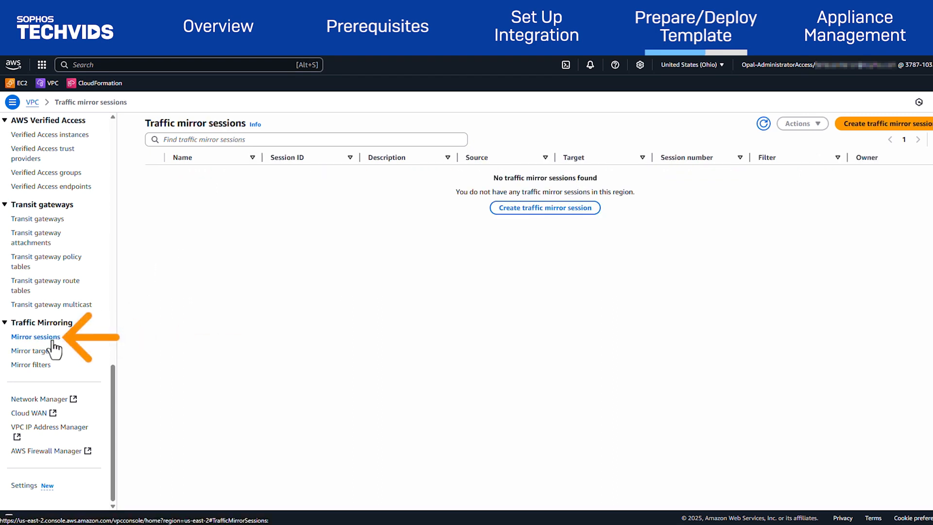
{"action": "left_click", "coordinate": [558, 208]}
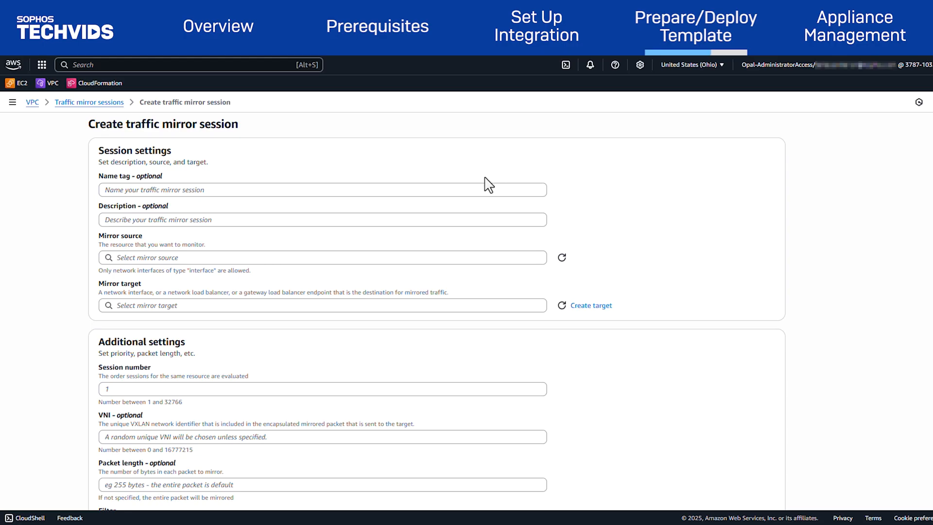
{"action": "left_click", "coordinate": [474, 189]}
{"action": "type", "text": "demo-traffic-session"}
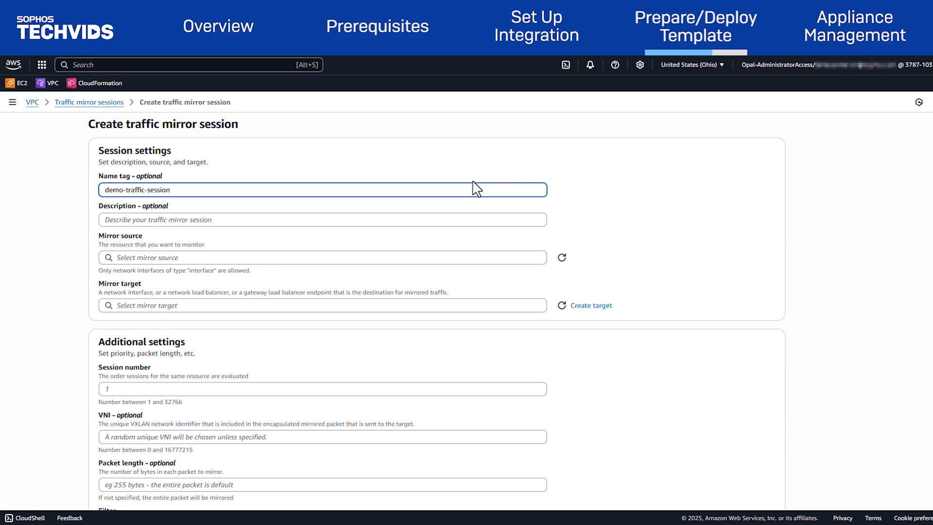
{"action": "left_click", "coordinate": [182, 257]}
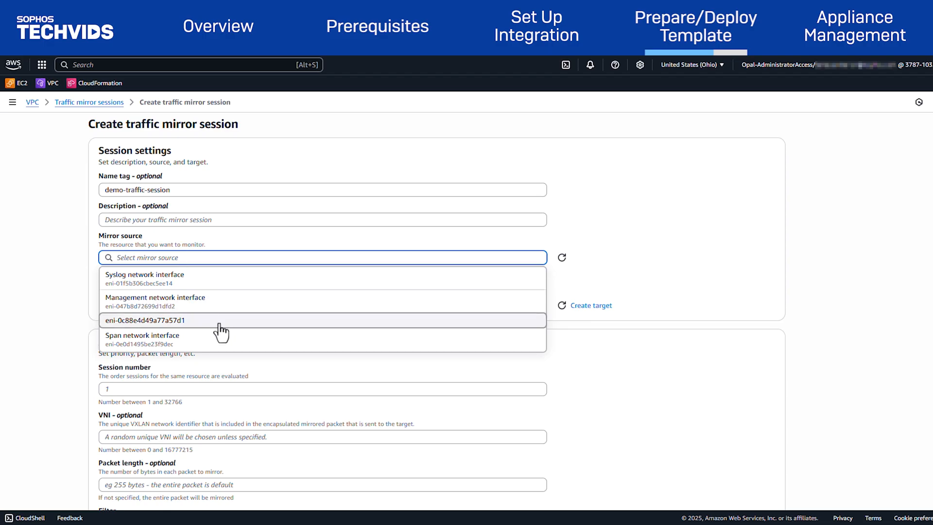
{"action": "left_click", "coordinate": [182, 327]}
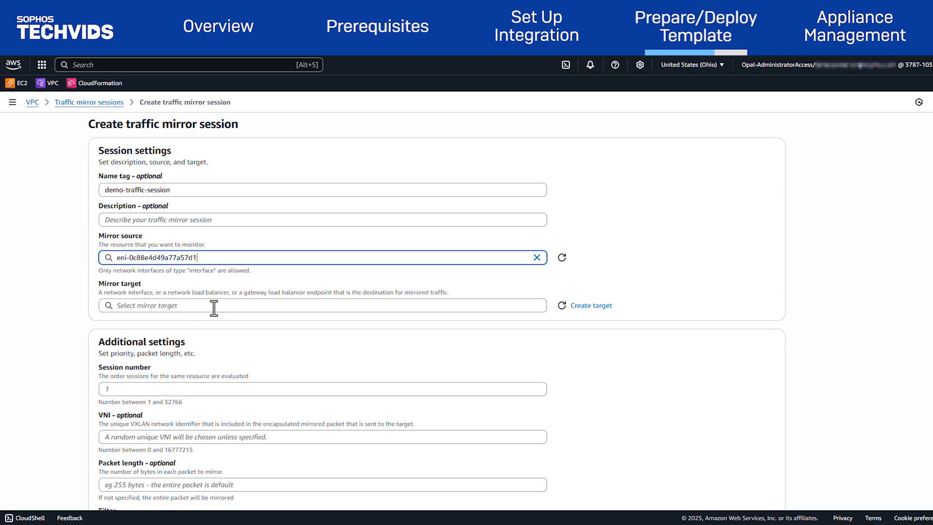
{"action": "left_click", "coordinate": [309, 307]}
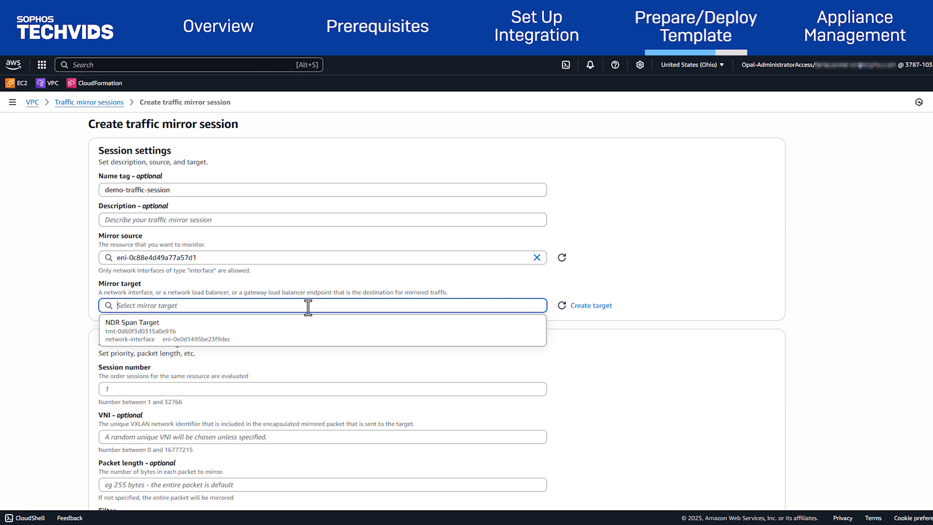
{"action": "left_click", "coordinate": [146, 330]}
Set the session number and VNI to 1, choose NDR Traffic Mirror Filter as the filter, and create the mirror session
{"action": "scroll", "coordinate": [171, 337], "scroll_direction": "down", "scroll_amount": 3}
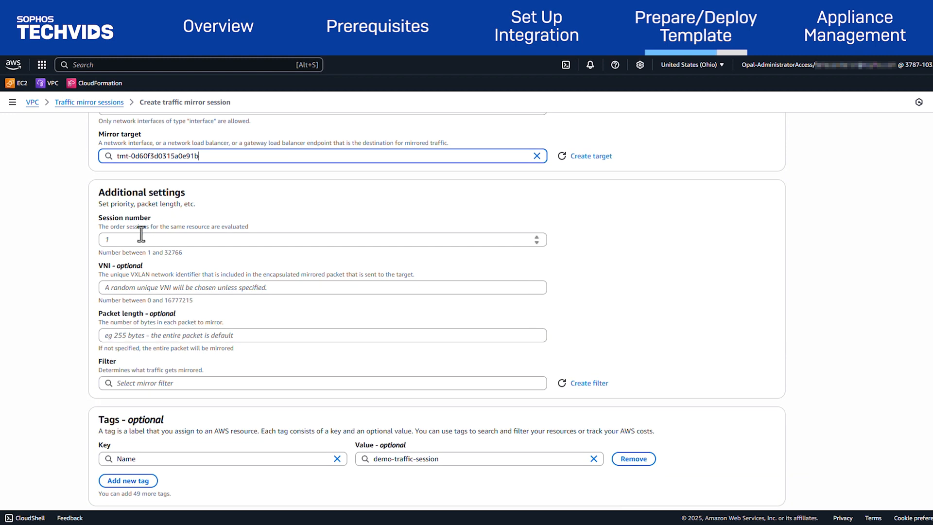
{"action": "left_click", "coordinate": [135, 238]}
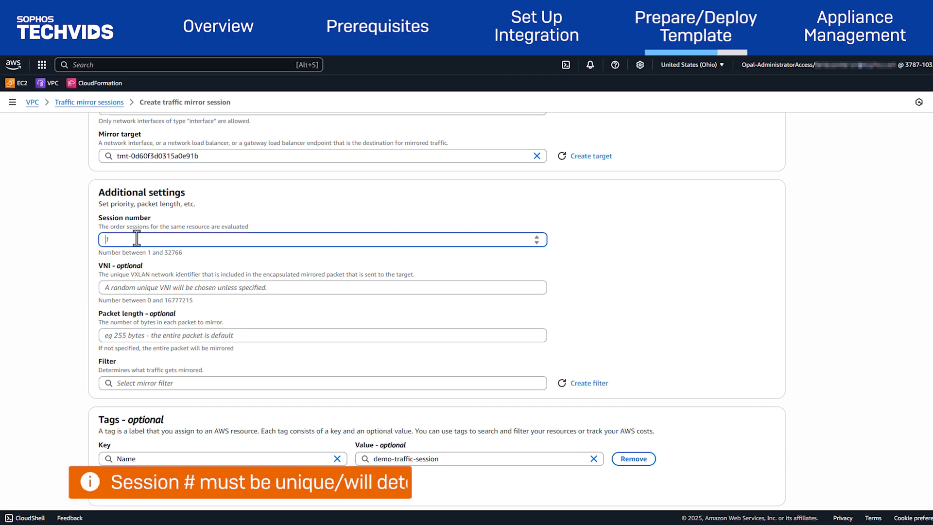
{"action": "type", "text": "1"}
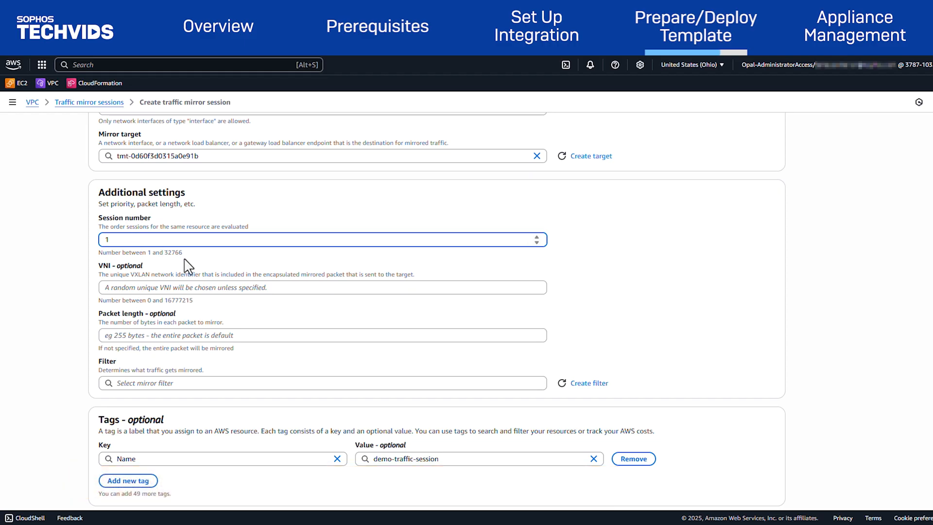
{"action": "left_click", "coordinate": [183, 287]}
{"action": "type", "text": "1"}
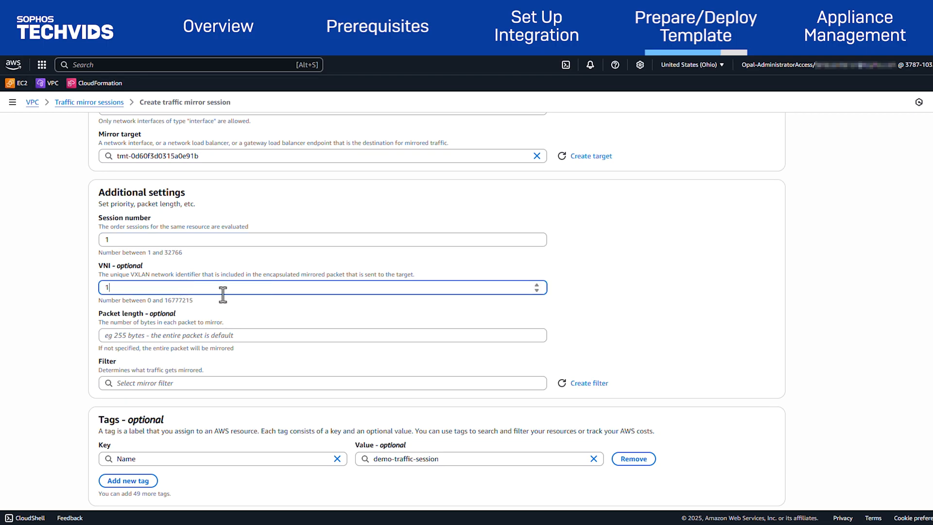
{"action": "left_click", "coordinate": [357, 384]}
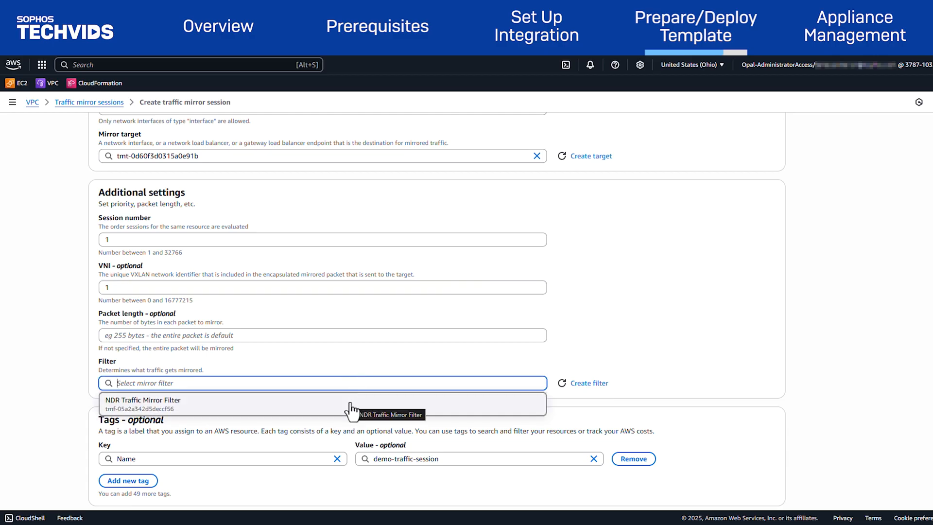
{"action": "left_click", "coordinate": [350, 408]}
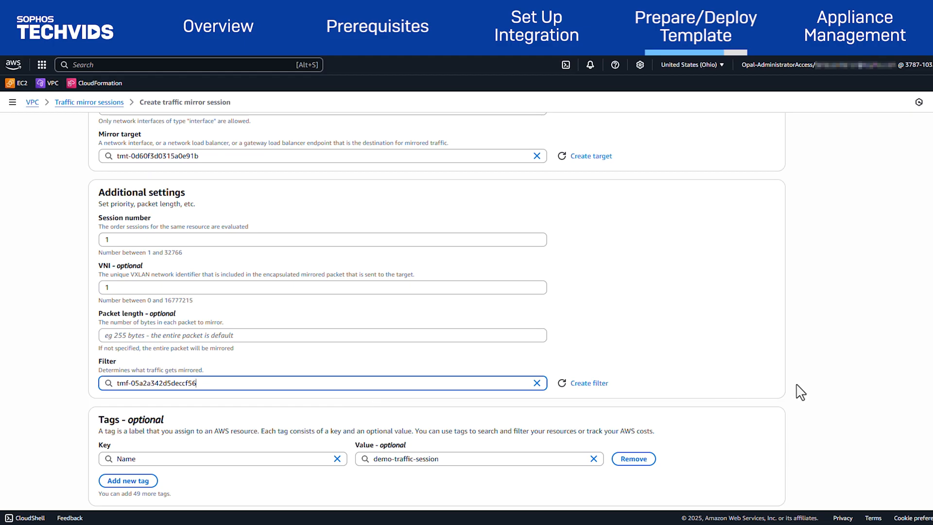
{"action": "scroll", "coordinate": [803, 391], "scroll_direction": "down", "scroll_amount": 1}
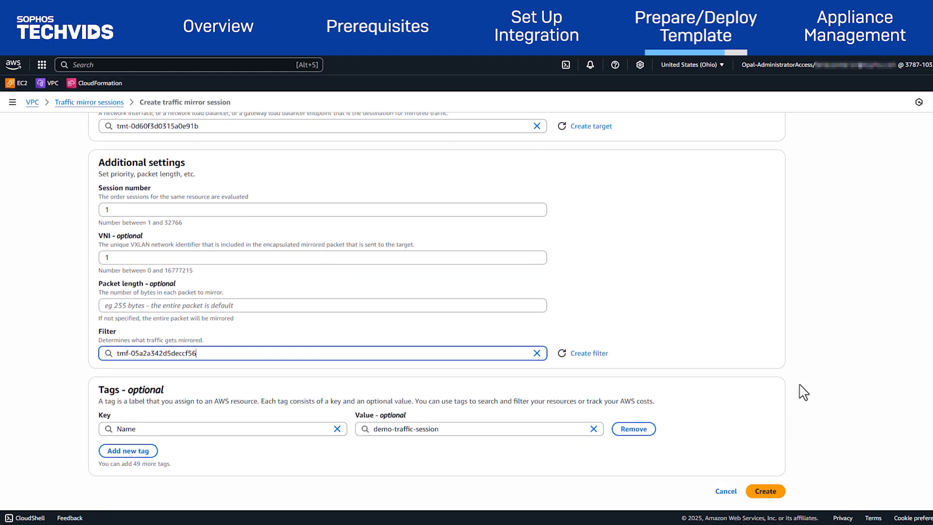
{"action": "left_click", "coordinate": [765, 492]}
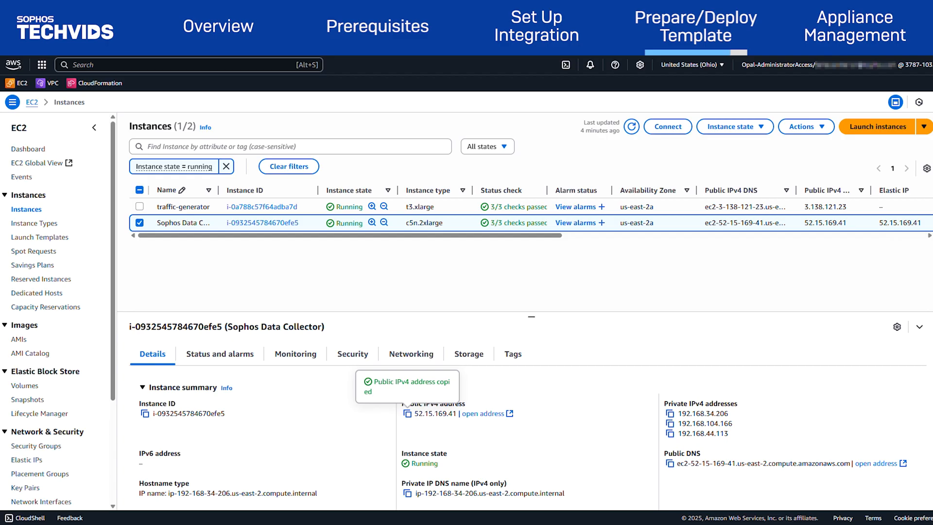
Open the inbound rules of the ndr-demo-InternalMgmtSG security group in EC2 for editing
{"action": "scroll", "coordinate": [69, 323], "scroll_direction": "down", "scroll_amount": 3}
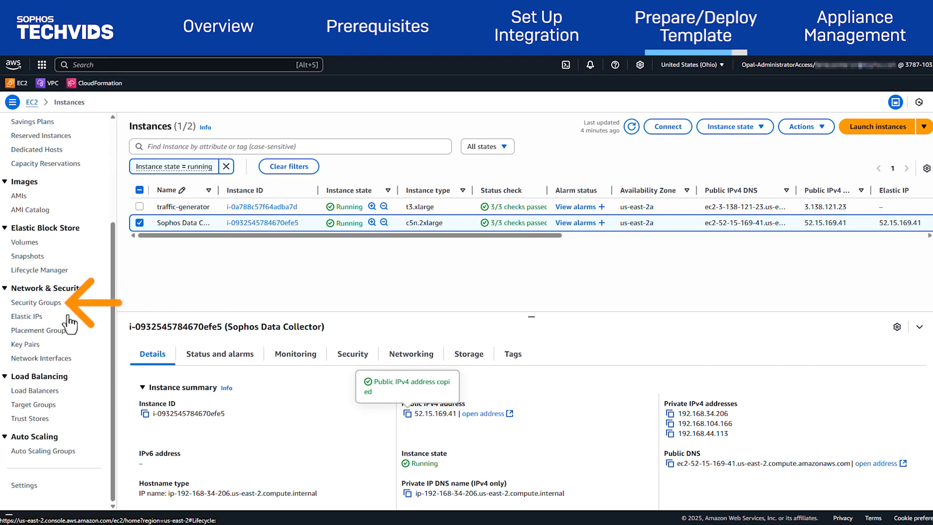
{"action": "left_click", "coordinate": [39, 303]}
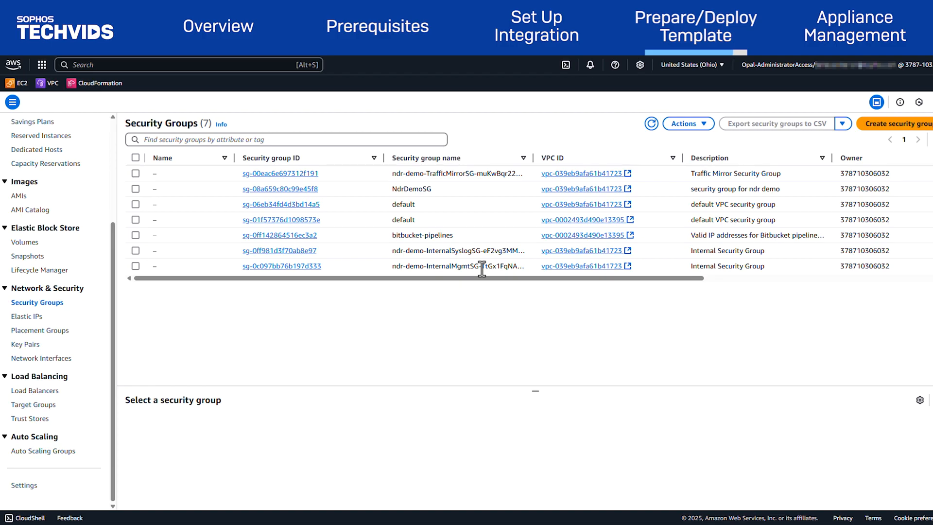
{"action": "left_click", "coordinate": [136, 266]}
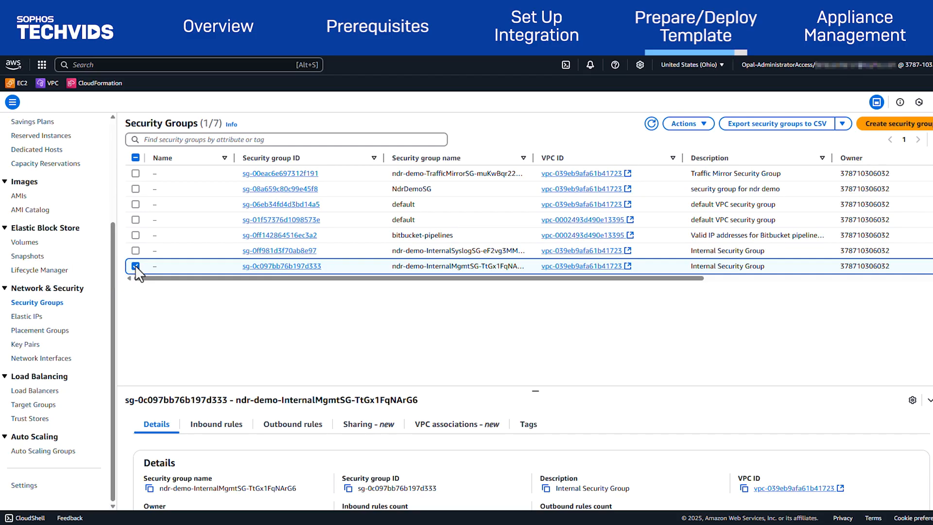
{"action": "left_click", "coordinate": [218, 427]}
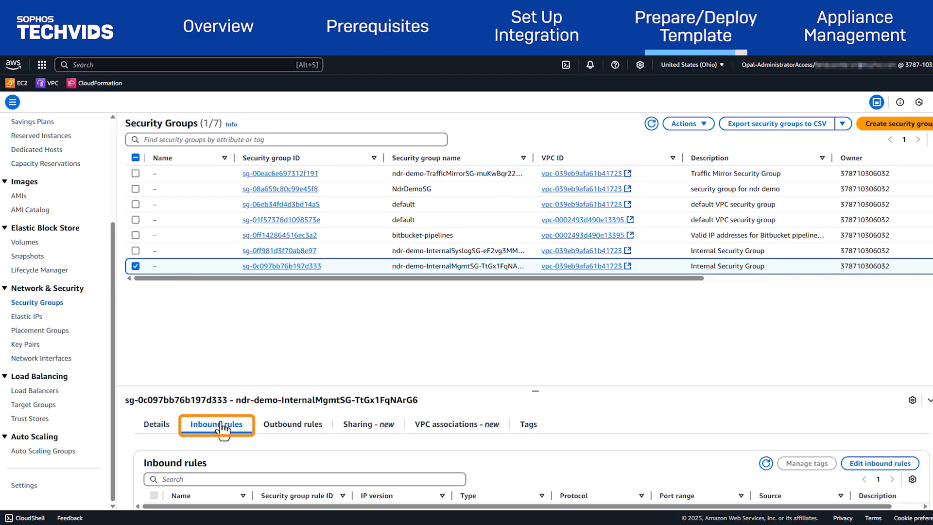
{"action": "left_click", "coordinate": [884, 464]}
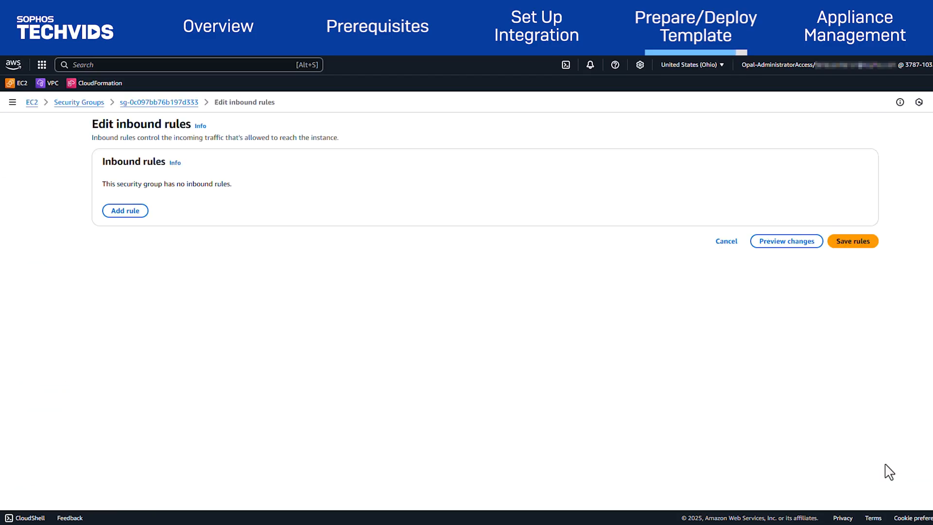
Add a Custom TCP inbound rule for port 8443 with My IP as the source, and save the rules
{"action": "left_click", "coordinate": [132, 213]}
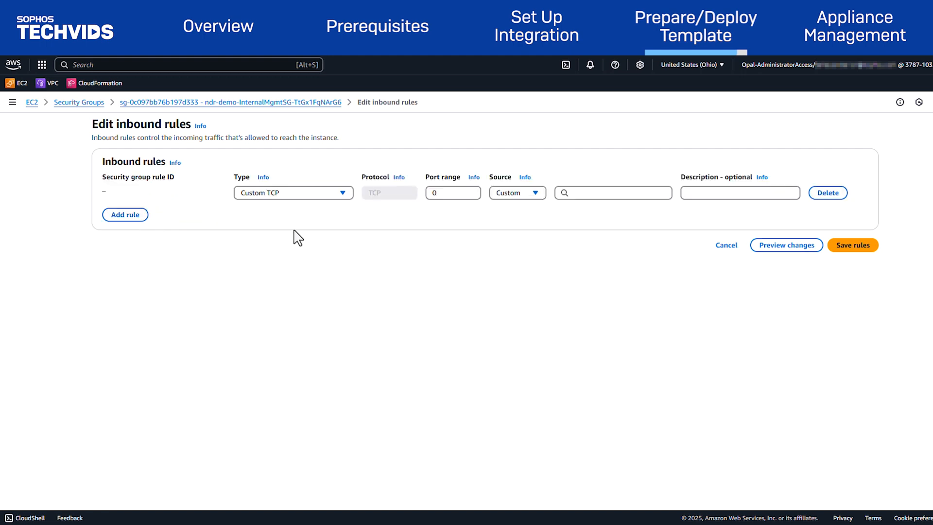
{"action": "double_click", "coordinate": [426, 193]}
{"action": "type", "text": "8443"}
{"action": "left_click", "coordinate": [535, 195]}
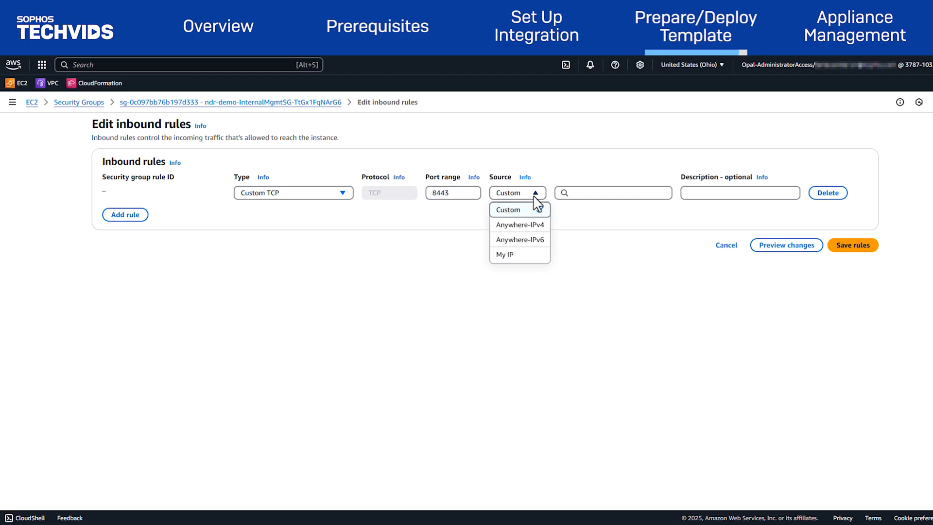
{"action": "left_click", "coordinate": [519, 255]}
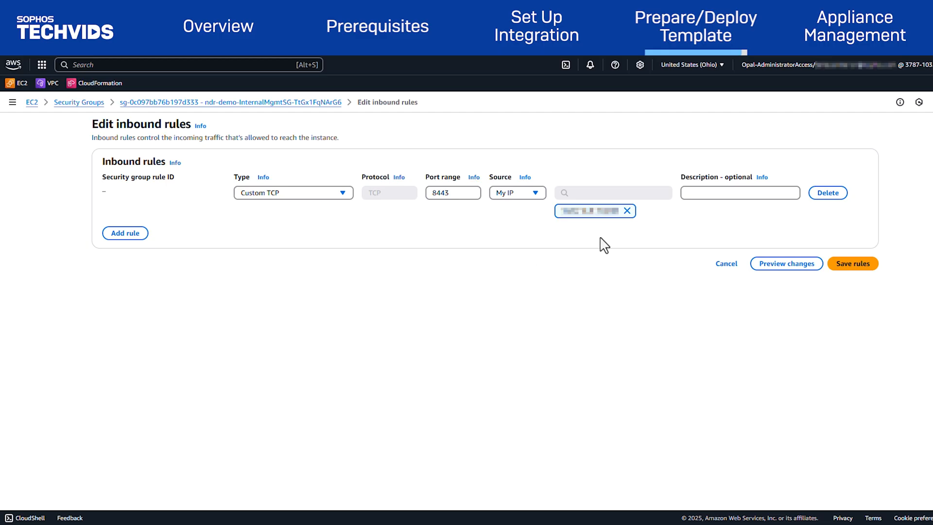
{"action": "left_click", "coordinate": [859, 266]}
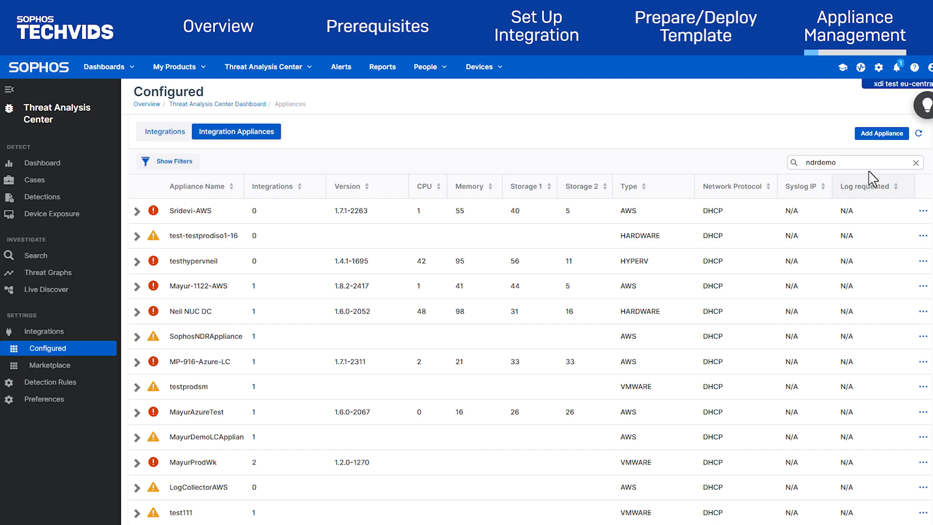
In Sophos Central, filter the integration appliances by ndrde and check the connection status of NdrDemoAws0530 and its integration
{"action": "left_click", "coordinate": [866, 162]}
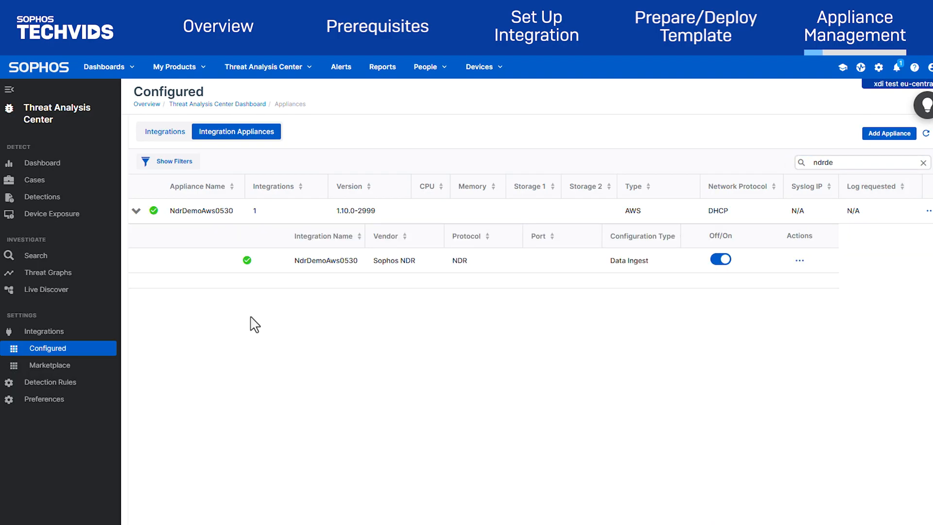
{"action": "mouse_move", "coordinate": [155, 212]}
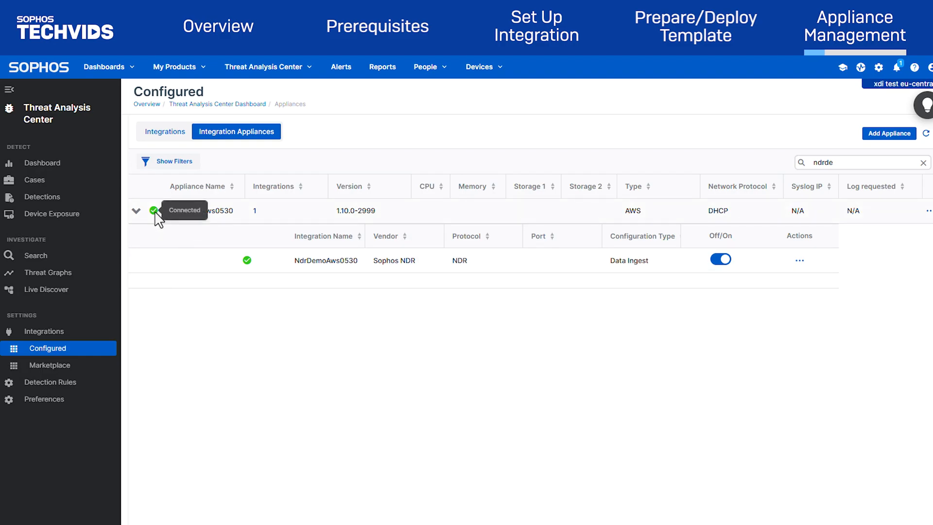
{"action": "mouse_move", "coordinate": [247, 260]}
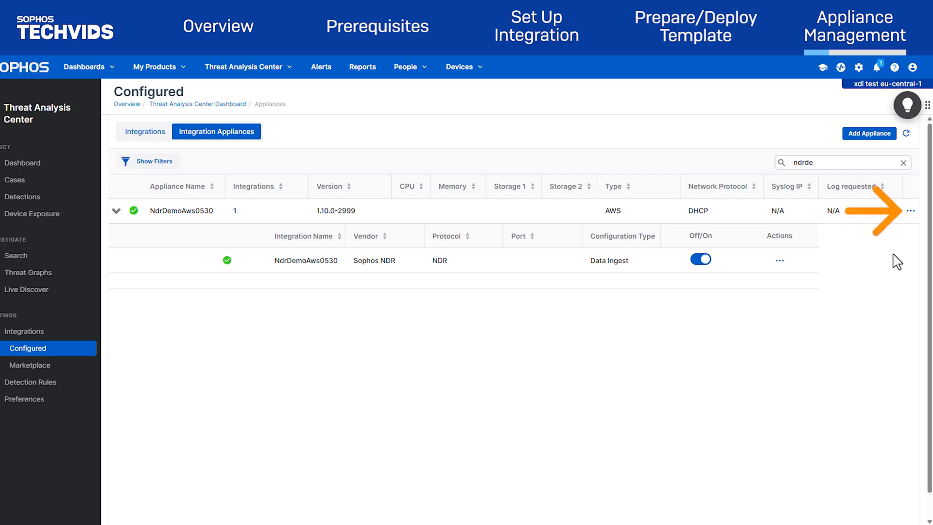
Request Appliance Manager access for NdrDemoAws0530 and reset the appliance's admin password to generate new credentials
{"action": "left_click", "coordinate": [918, 211]}
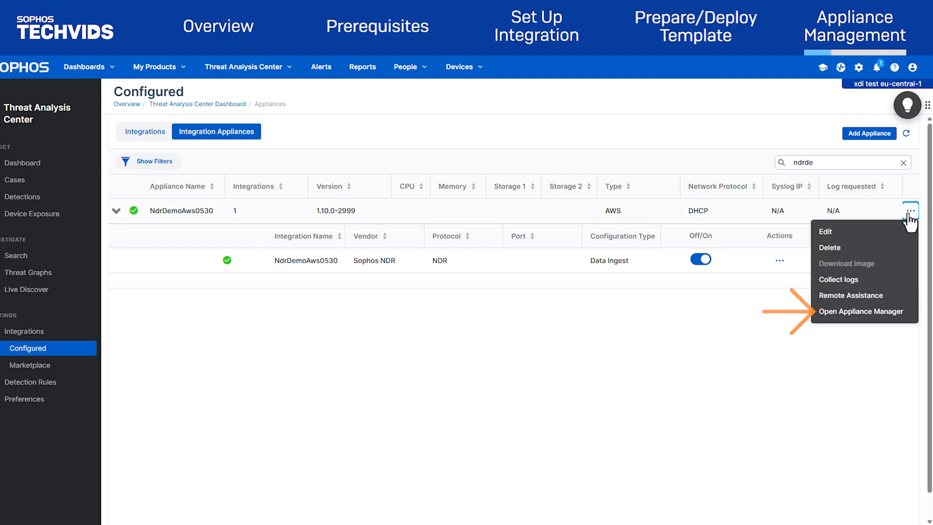
{"action": "left_click", "coordinate": [902, 321]}
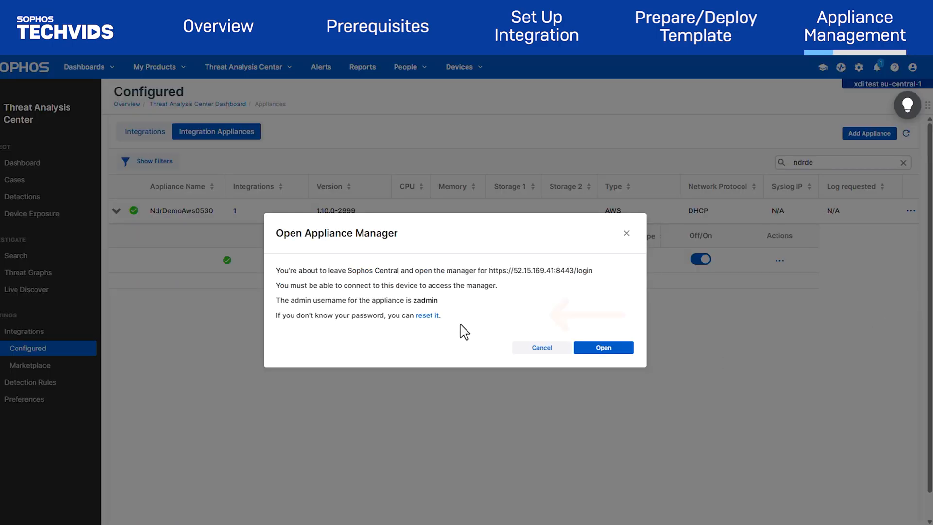
{"action": "left_click", "coordinate": [427, 316]}
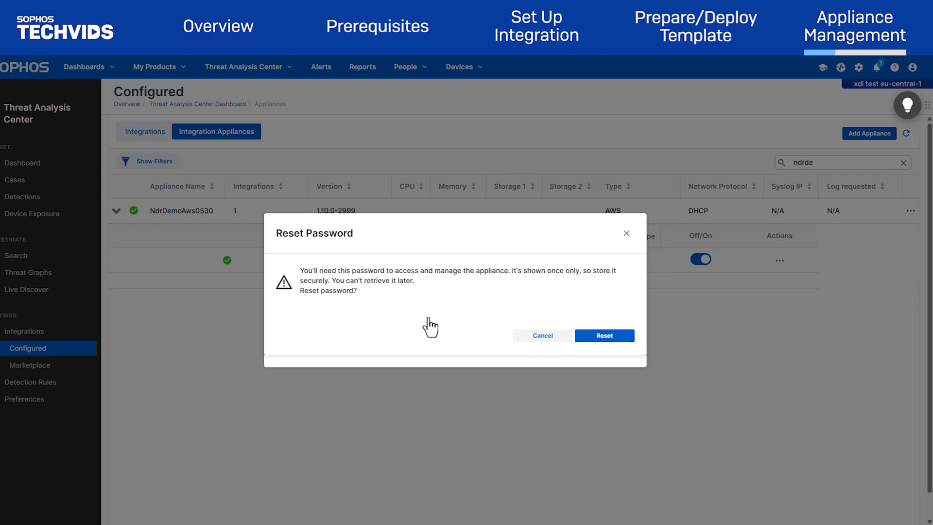
{"action": "left_click", "coordinate": [622, 346]}
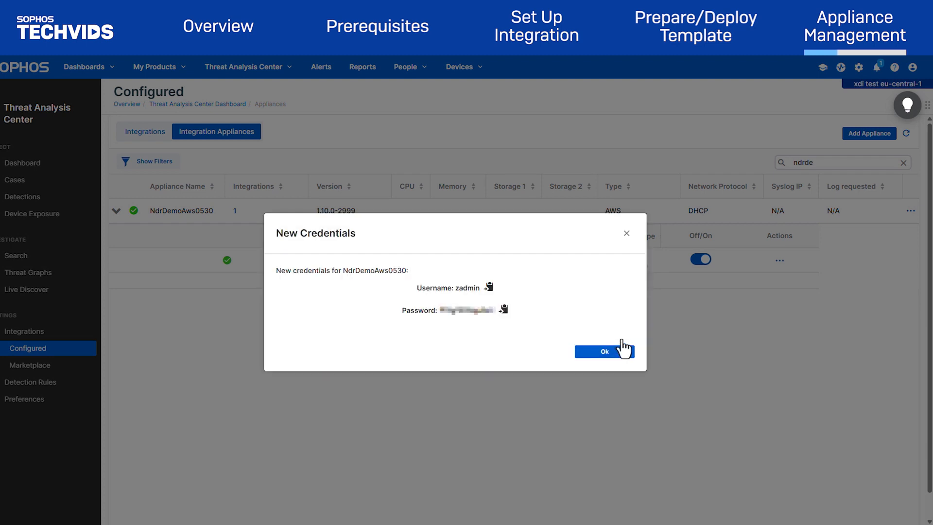
Copy the new admin password and open the Appliance Manager for NdrDemoAws0530, proceeding past the browser's certificate warning
{"action": "left_click", "coordinate": [503, 311]}
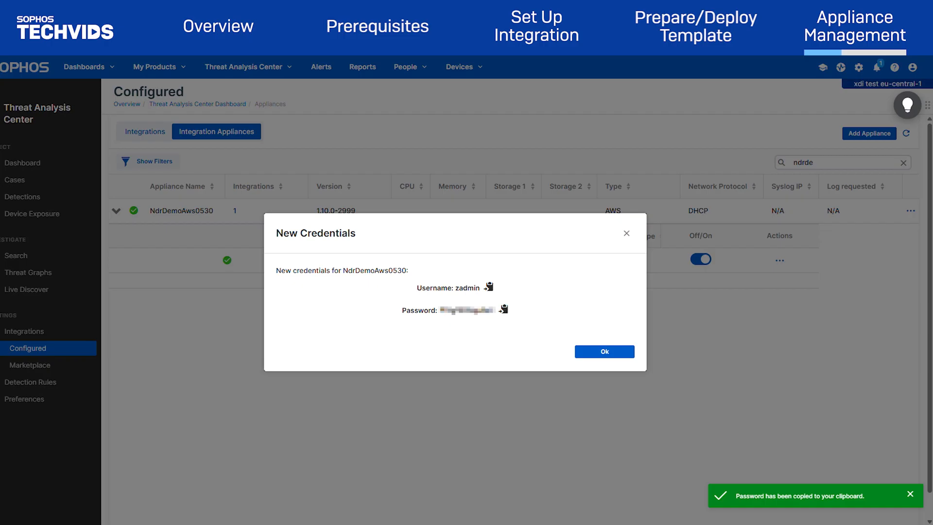
{"action": "left_click", "coordinate": [601, 355]}
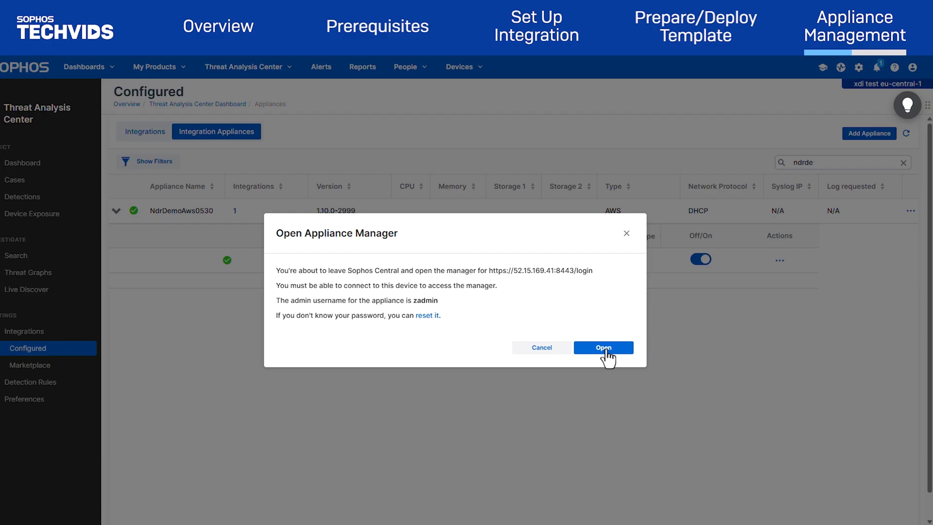
{"action": "left_click", "coordinate": [604, 347]}
{"action": "left_click", "coordinate": [355, 322]}
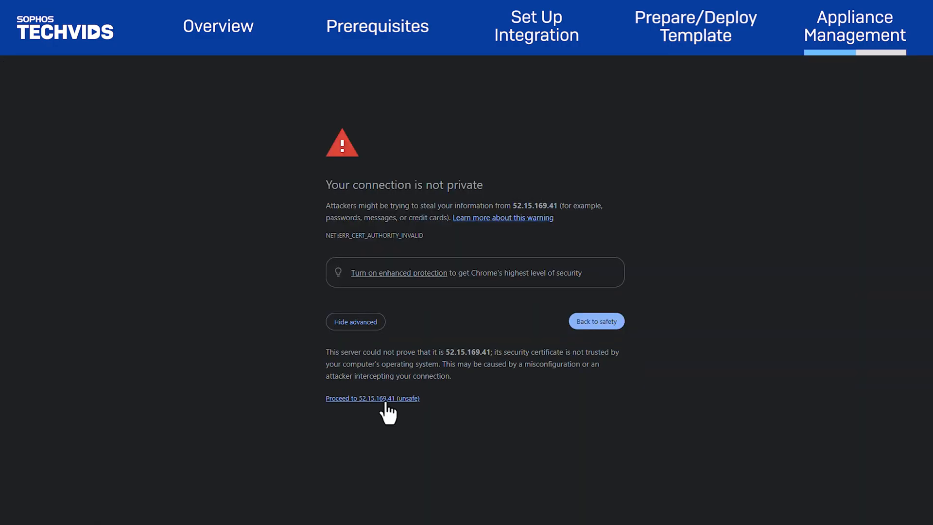
{"action": "left_click", "coordinate": [384, 400]}
Sign in to the Appliance Manager with the username zadmin and the copied admin password
{"action": "left_click", "coordinate": [467, 202]}
{"action": "type", "text": "zadmin"}
{"action": "key", "text": "Tab"}
{"action": "key", "text": "ctrl+v"}
{"action": "left_click", "coordinate": [494, 257]}
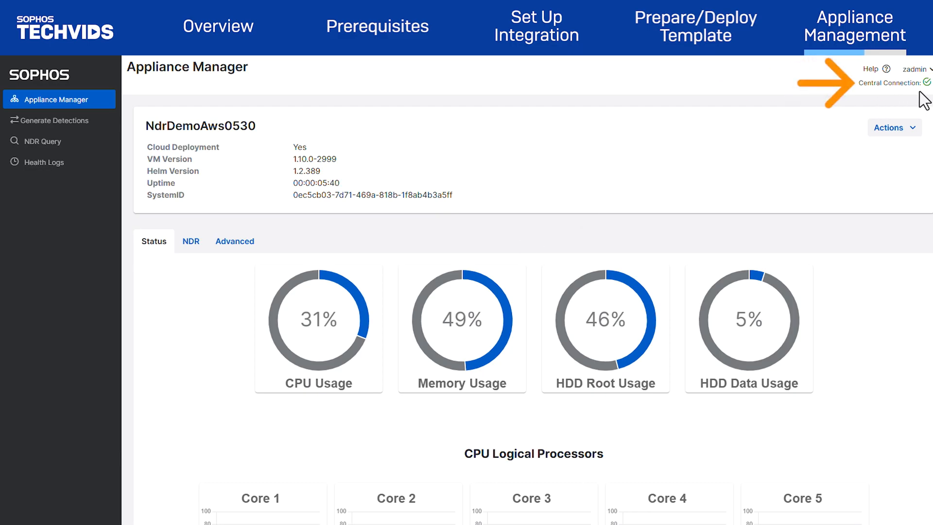
Examine the appliance's Sophos Central connection, its CPU, memory and disk usage, and its NDR network flow statistics
{"action": "mouse_move", "coordinate": [926, 86]}
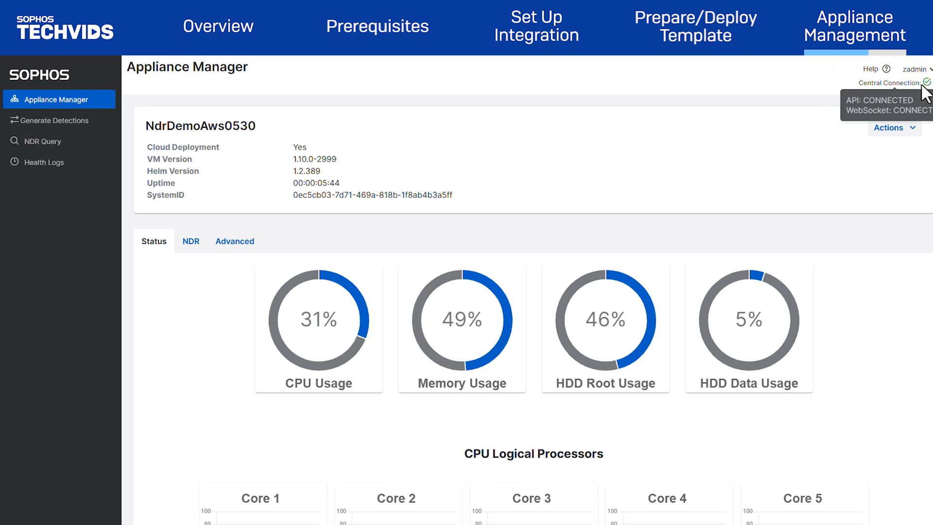
{"action": "scroll", "coordinate": [198, 311], "scroll_direction": "down", "scroll_amount": 1}
{"action": "scroll", "coordinate": [202, 318], "scroll_direction": "down", "scroll_amount": 4}
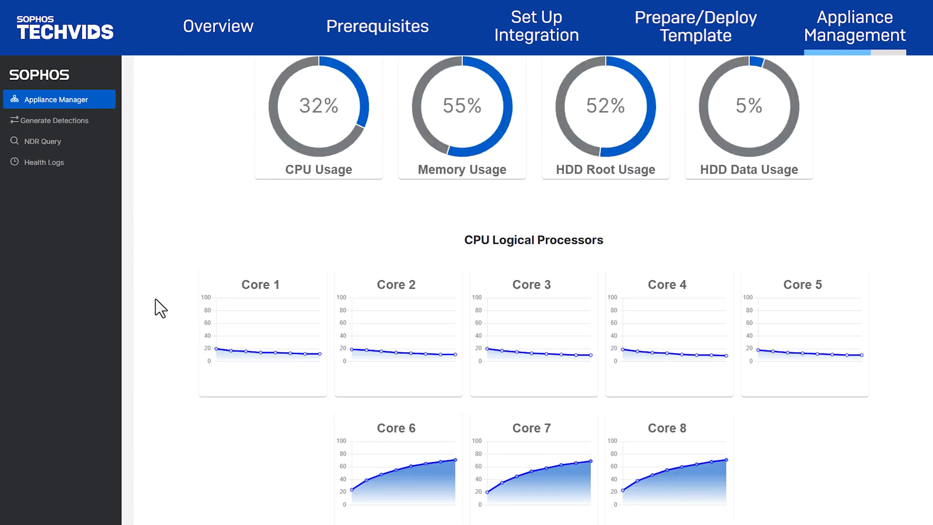
{"action": "scroll", "coordinate": [162, 270], "scroll_direction": "up", "scroll_amount": 5}
{"action": "left_click", "coordinate": [192, 242]}
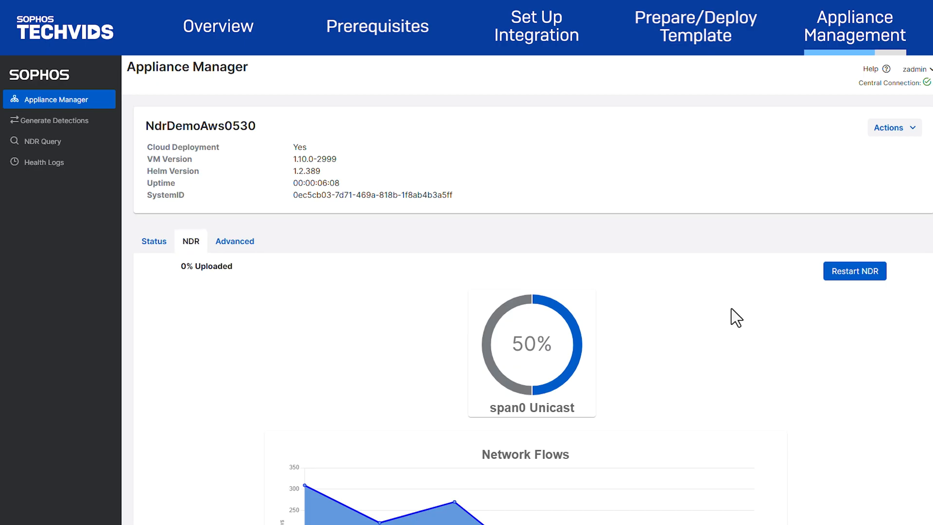
{"action": "scroll", "coordinate": [726, 318], "scroll_direction": "down", "scroll_amount": 1}
{"action": "scroll", "coordinate": [714, 292], "scroll_direction": "down", "scroll_amount": 2}
{"action": "scroll", "coordinate": [659, 248], "scroll_direction": "up", "scroll_amount": 3}
In NDR Query, run the View Flow Record Count example query on NdrDemoAws0530
{"action": "left_click", "coordinate": [53, 147]}
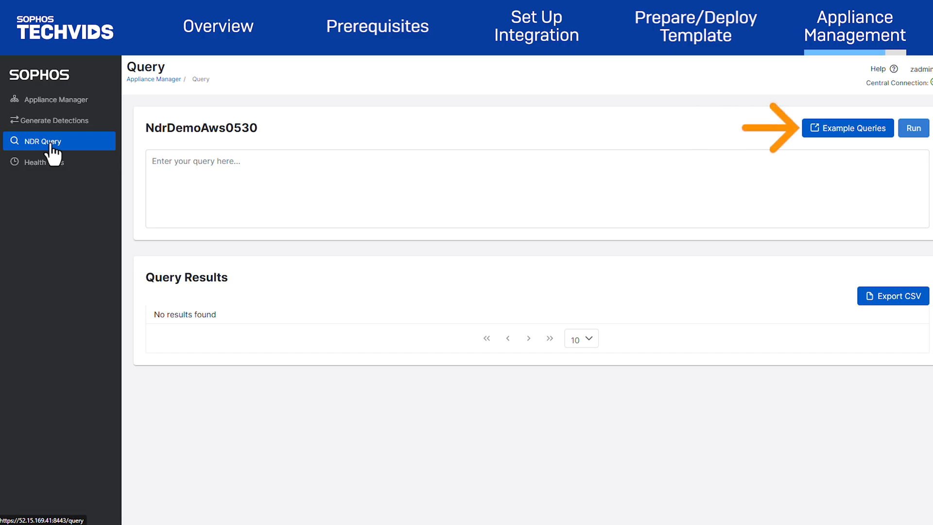
{"action": "left_click", "coordinate": [836, 134]}
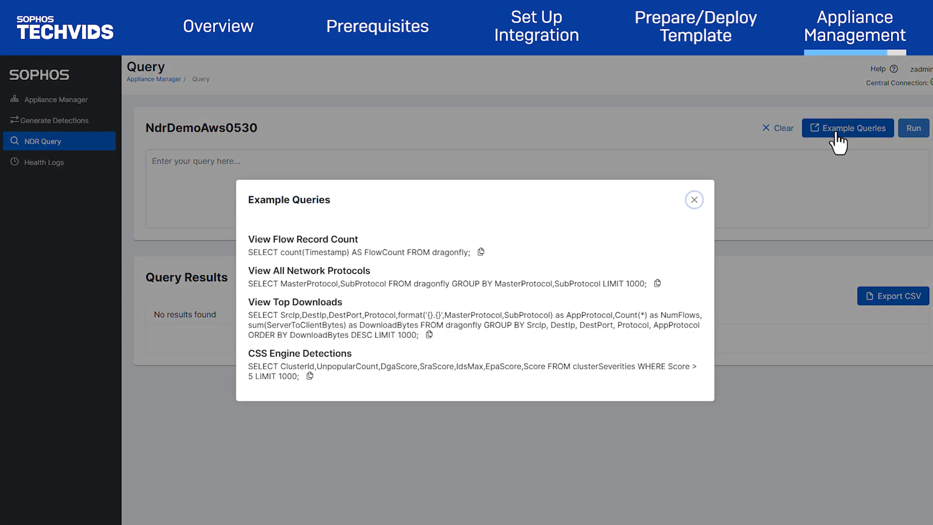
{"action": "left_click", "coordinate": [480, 253]}
{"action": "left_click", "coordinate": [694, 199]}
{"action": "left_click", "coordinate": [702, 181]}
{"action": "key", "text": "ctrl+v"}
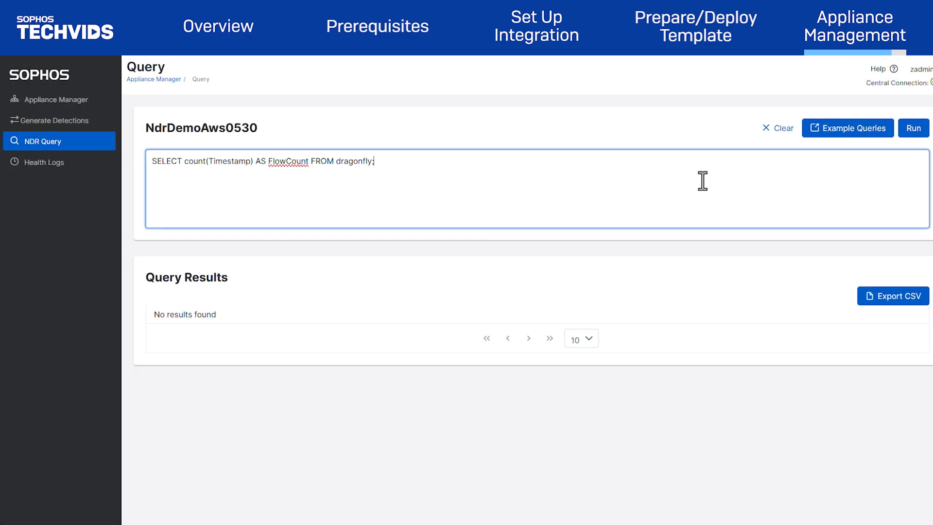
{"action": "left_click", "coordinate": [913, 135]}
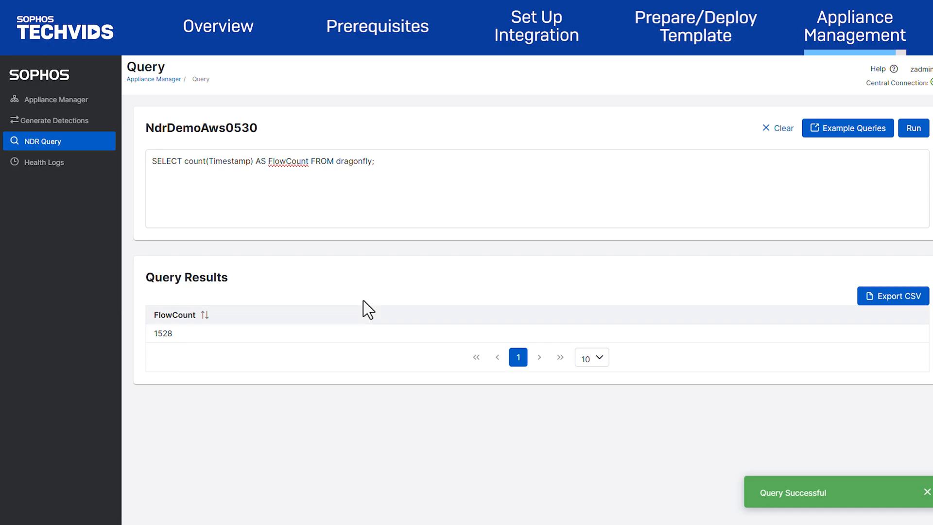
Replace the query text with the View Top Downloads example query and run it
{"action": "left_click", "coordinate": [845, 127]}
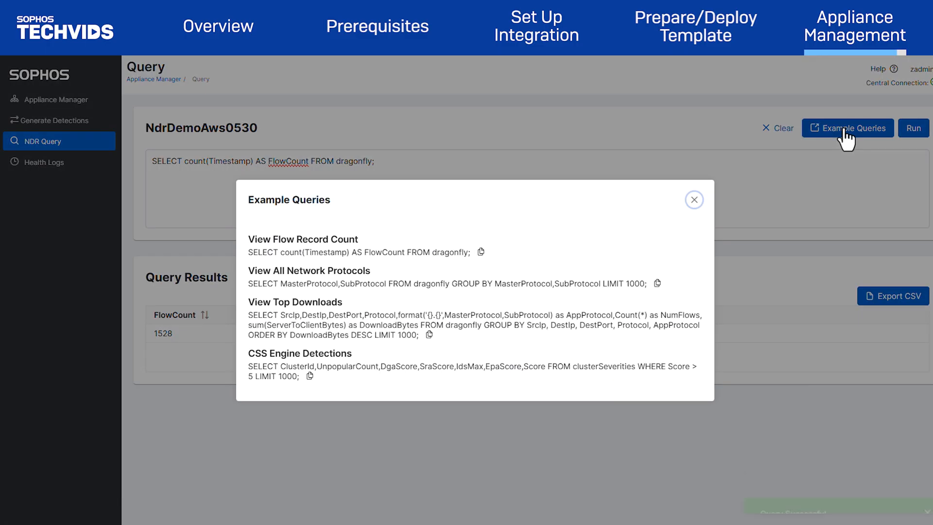
{"action": "left_click", "coordinate": [429, 334]}
{"action": "left_click", "coordinate": [693, 200]}
{"action": "left_click", "coordinate": [520, 172]}
{"action": "key", "text": "ctrl+a"}
{"action": "key", "text": "ctrl+v"}
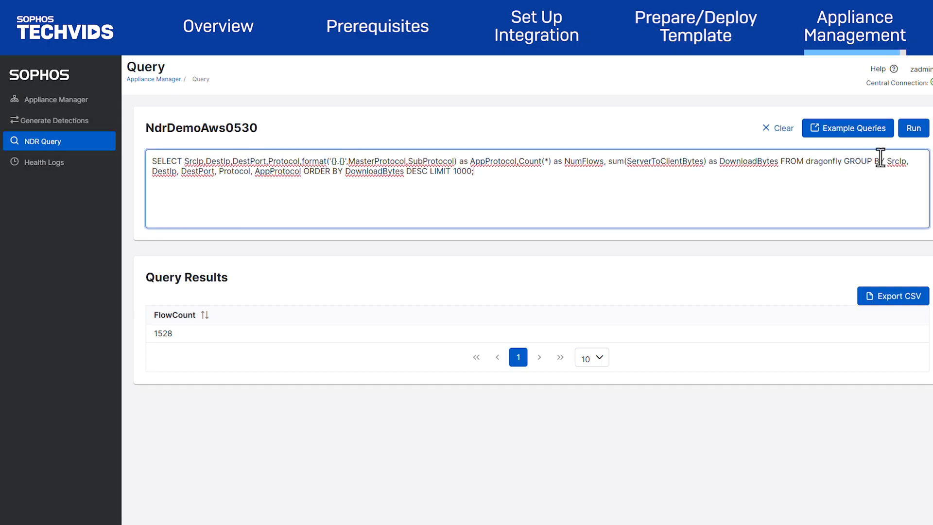
{"action": "left_click", "coordinate": [912, 128]}
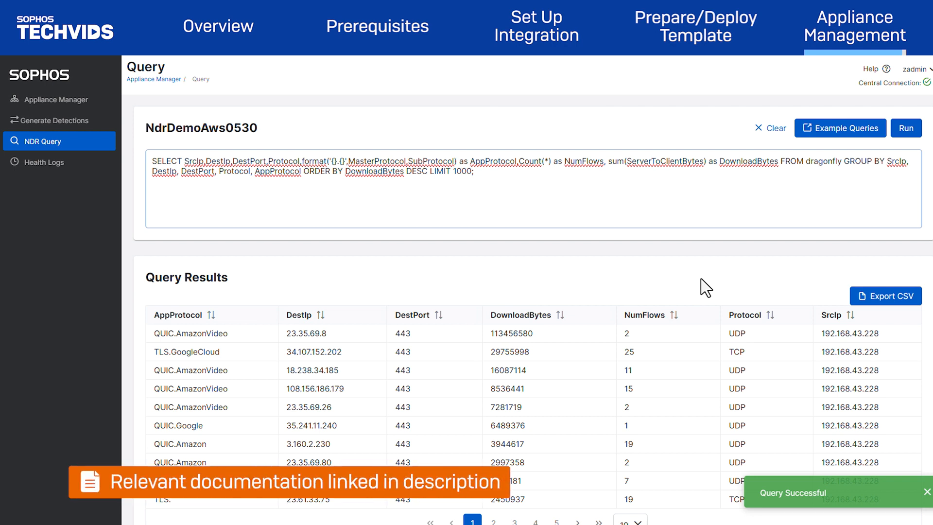